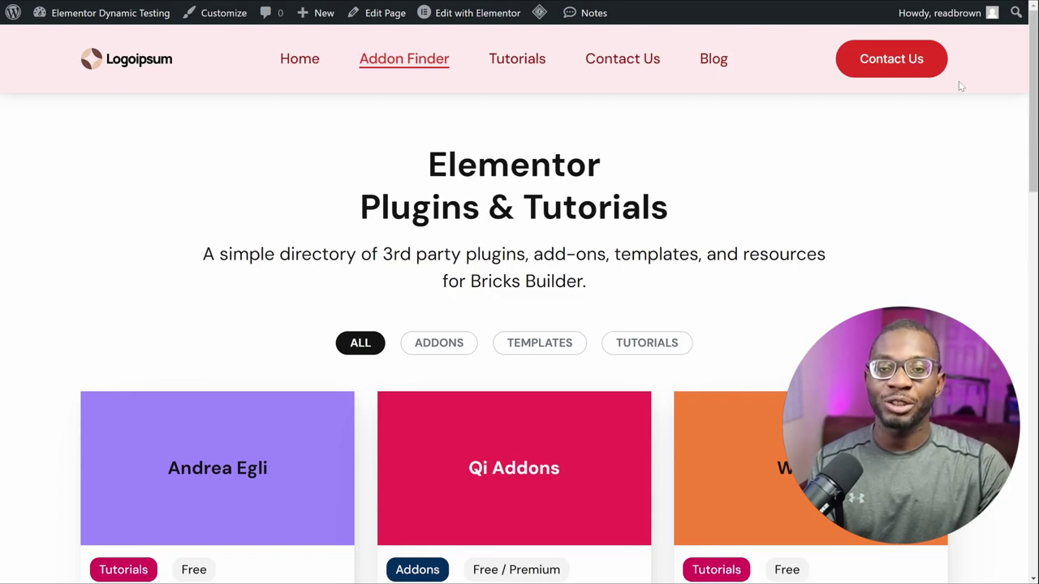
scroll(701, 167, down, 3)
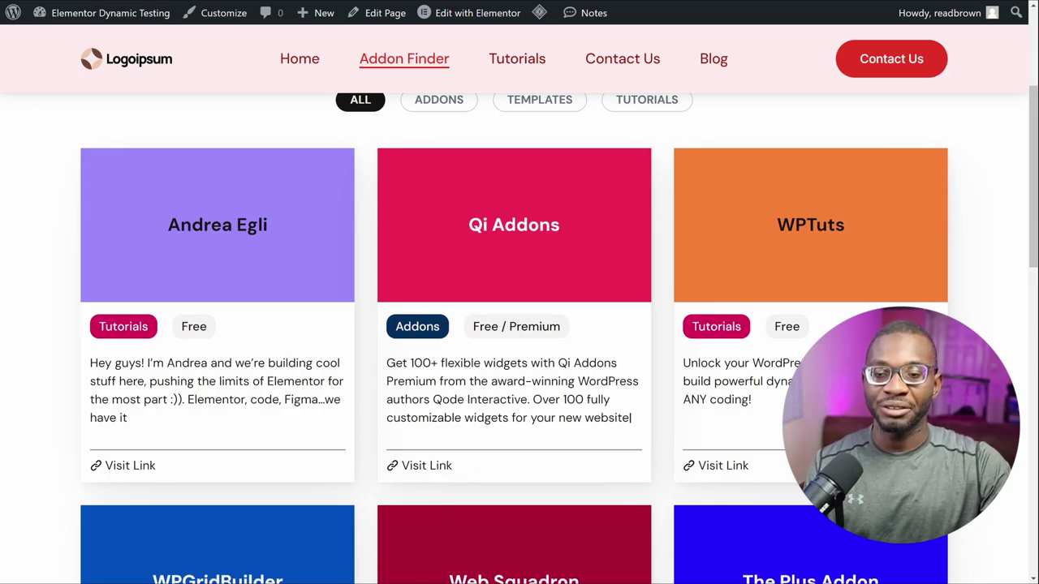
scroll(631, 417, down, 9)
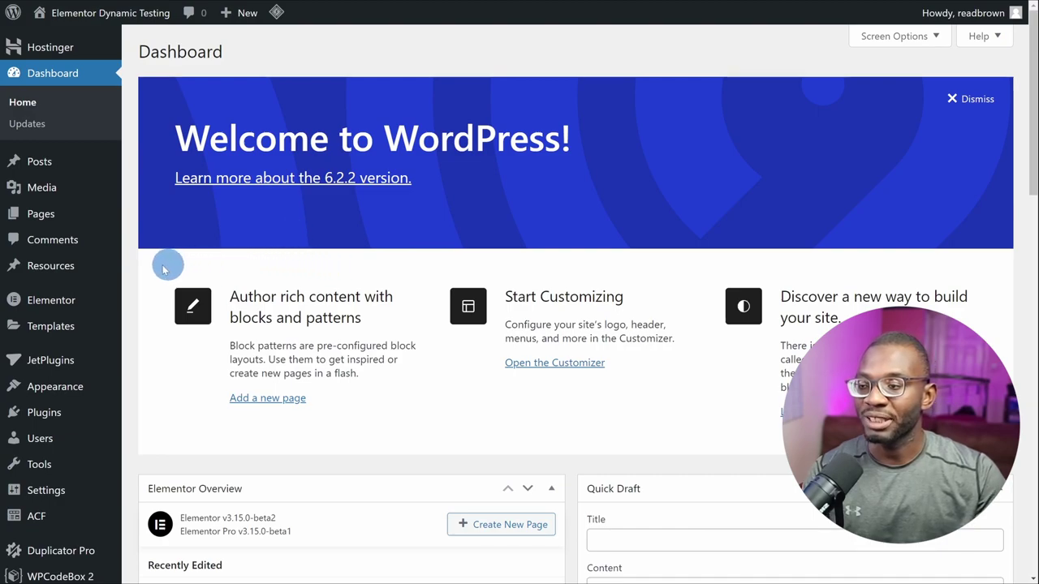
- Open the Addons term of the Resource Type taxonomy for editing
mouse_move(97, 278)
click(156, 311)
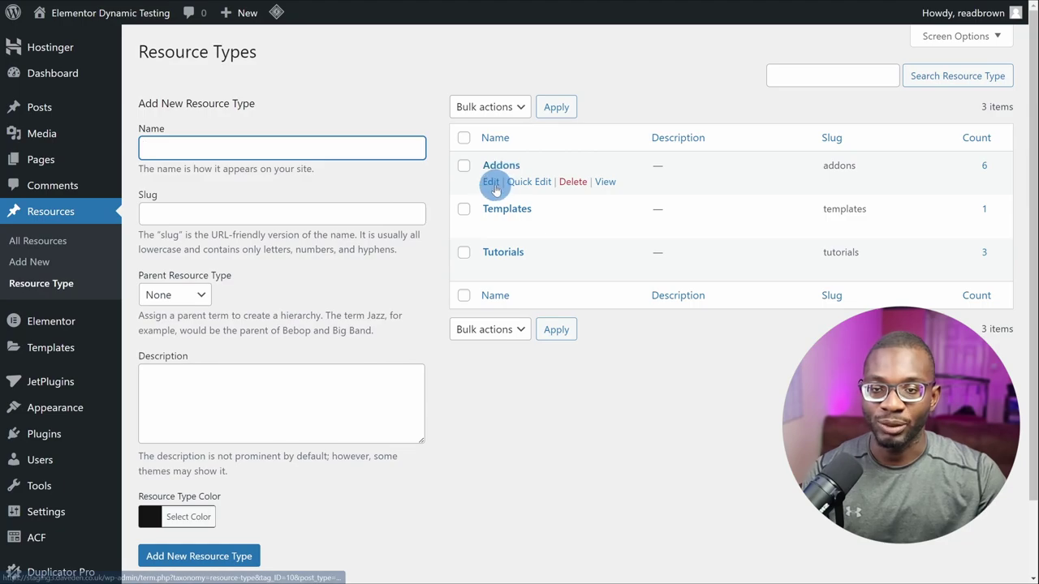
click(492, 184)
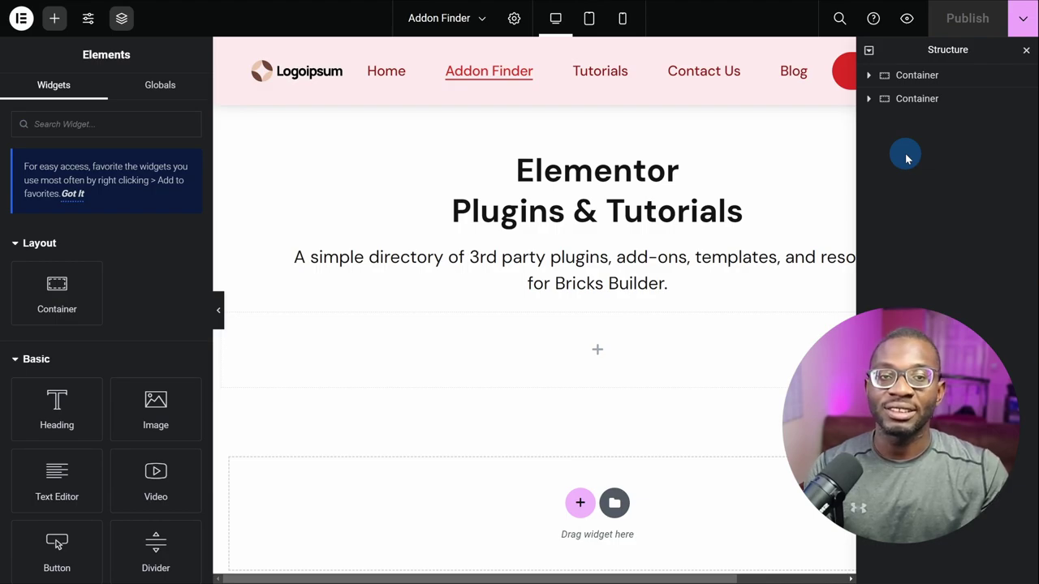
- Find the Loop Grid widget and add it to the empty container below the page heading
click(116, 124)
text(loop)
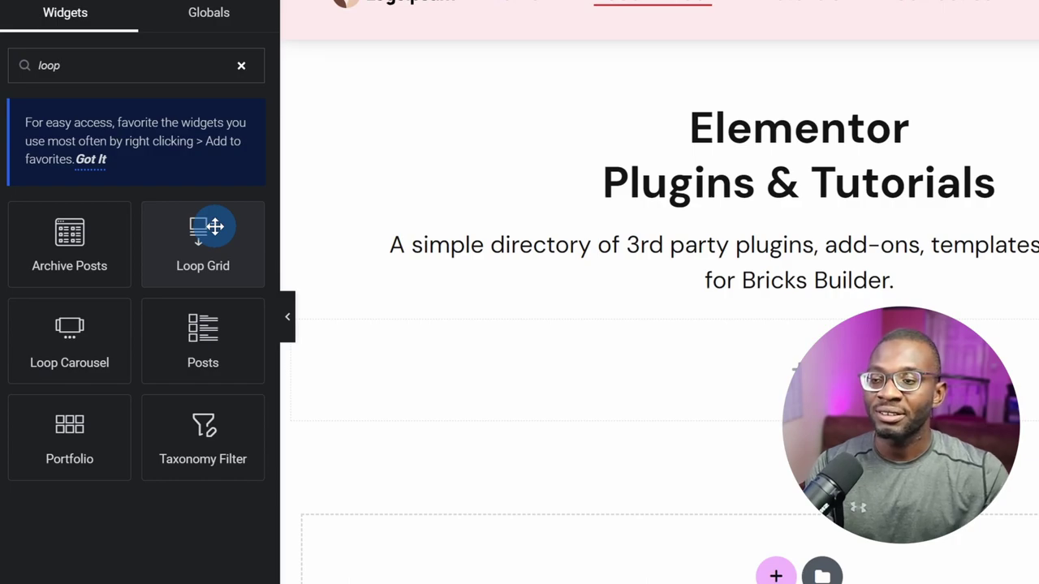
drag(215, 228, 771, 375)
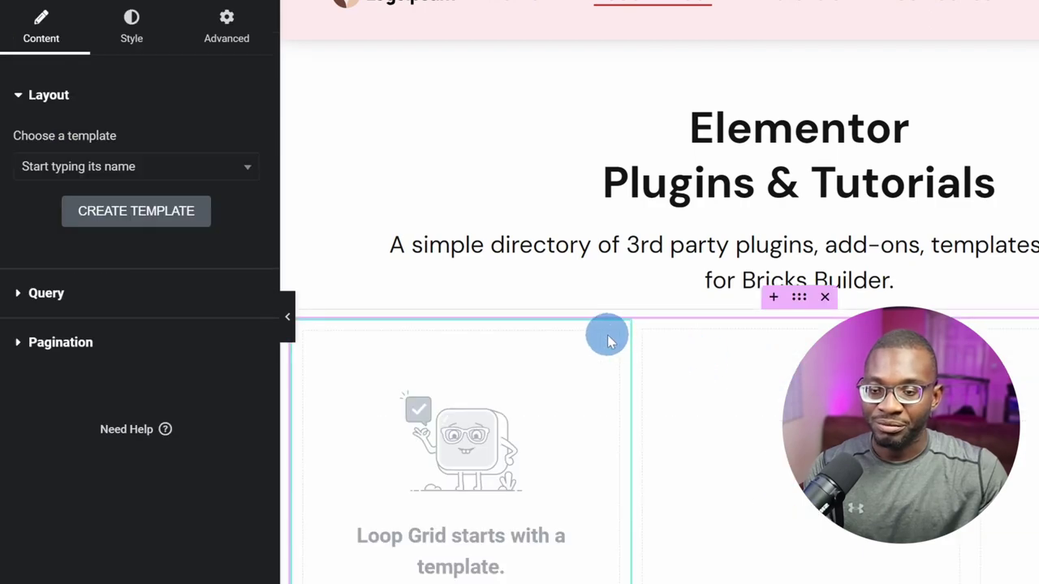
scroll(600, 340, down, 1)
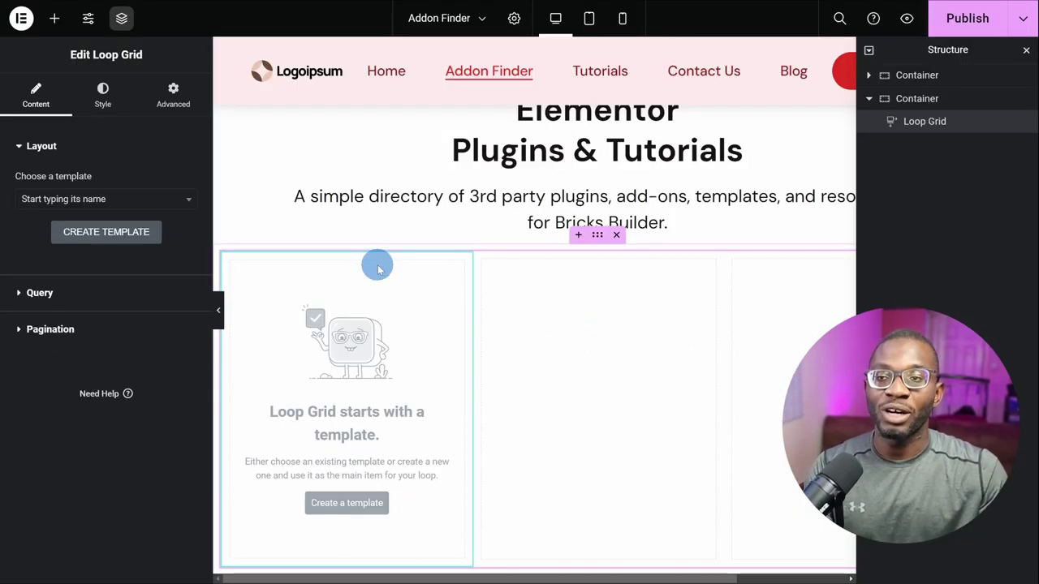
- Assign the Test ACF Color Loop template to the Loop Grid
click(138, 199)
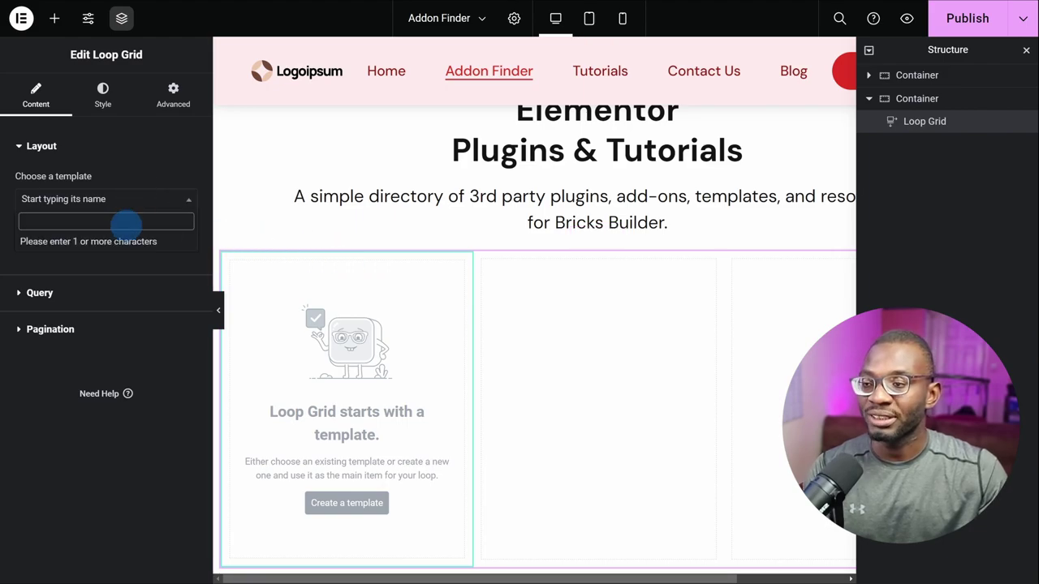
text(test)
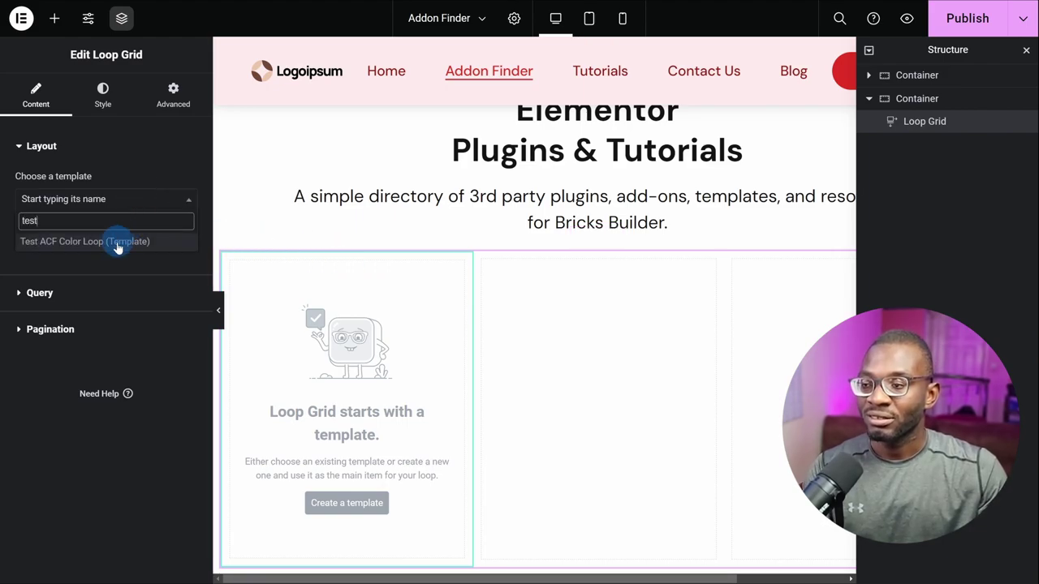
click(118, 243)
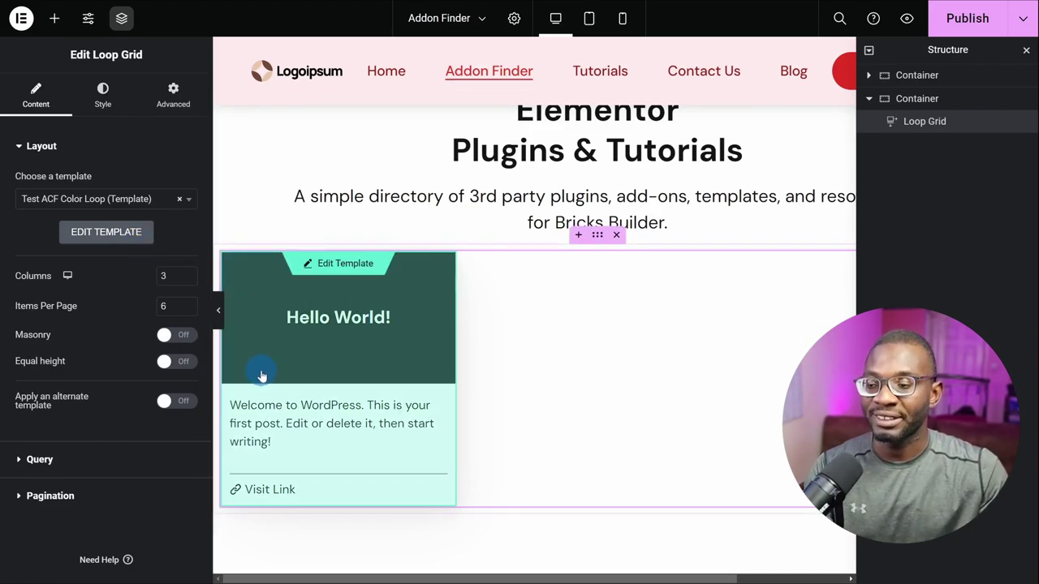
- Set the Loop Grid's query source to Resources, check the resulting cards and publish the page
click(60, 458)
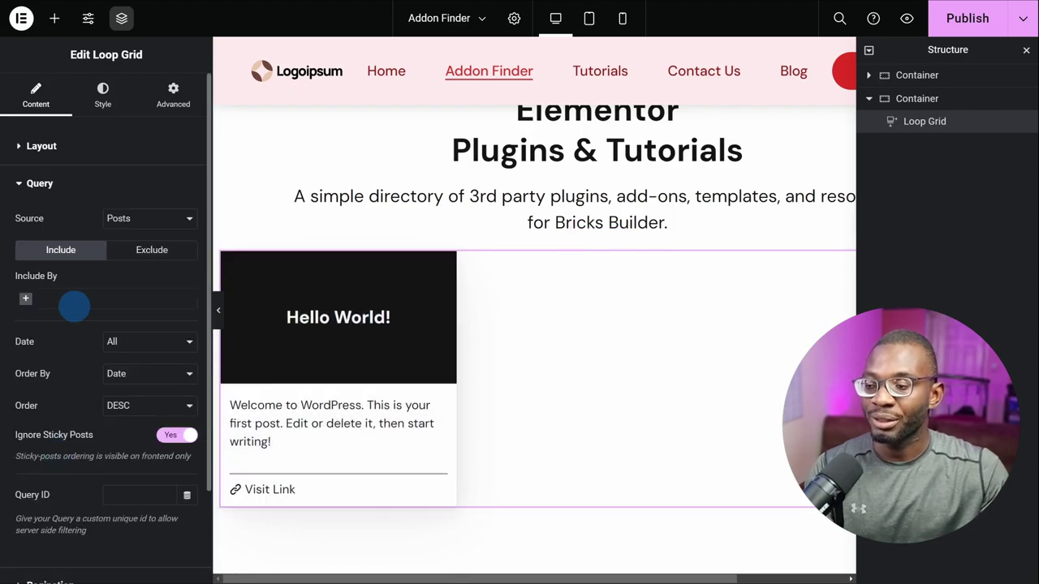
click(27, 223)
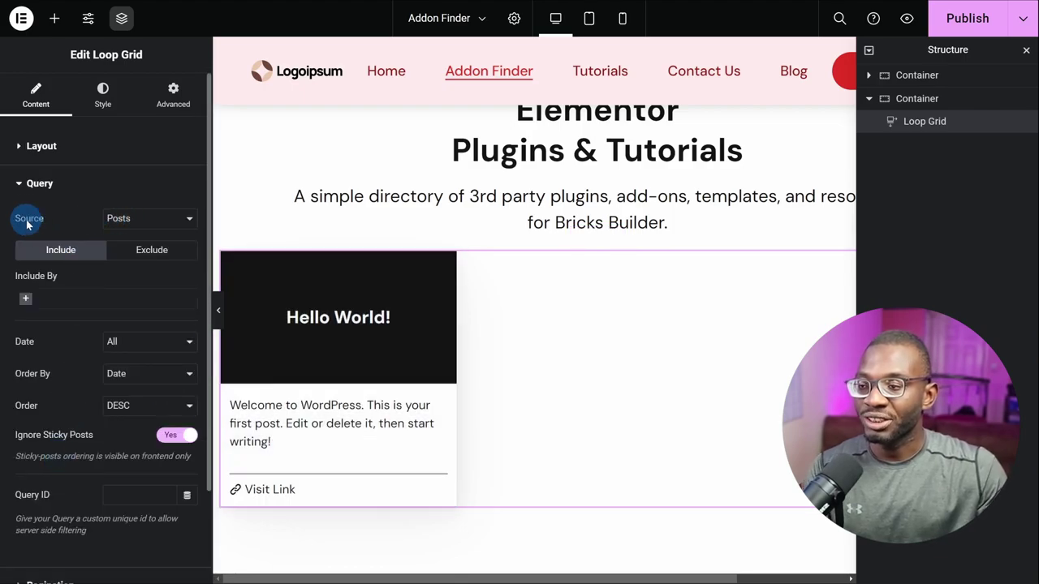
click(144, 217)
click(149, 271)
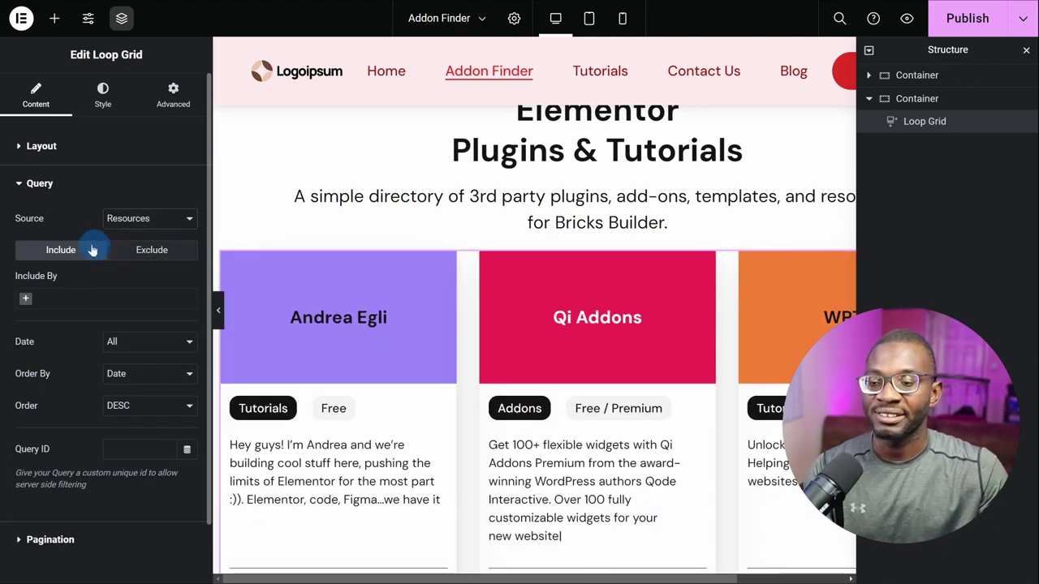
mouse_move(383, 290)
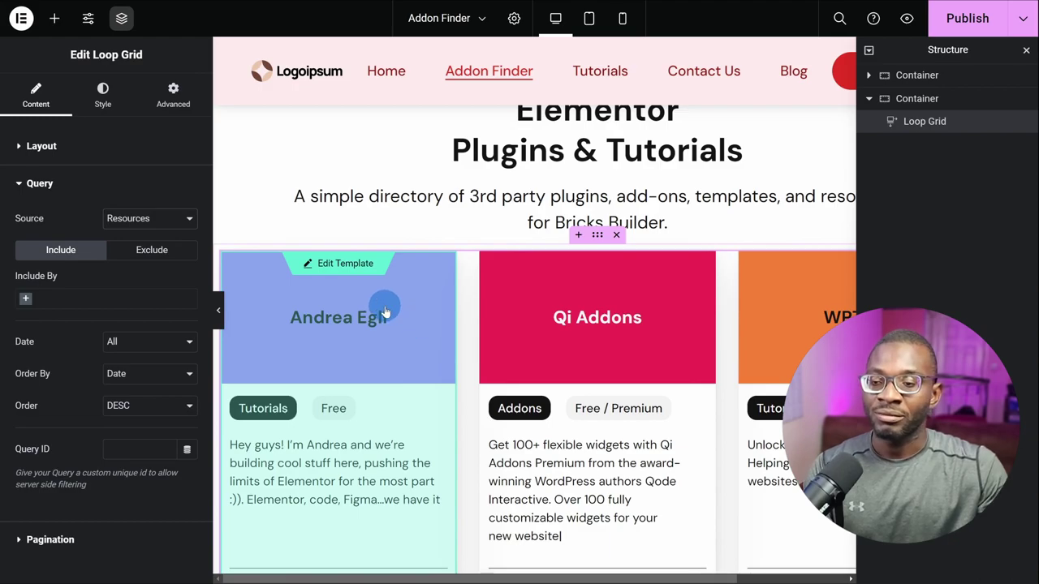
scroll(385, 308, down, 1)
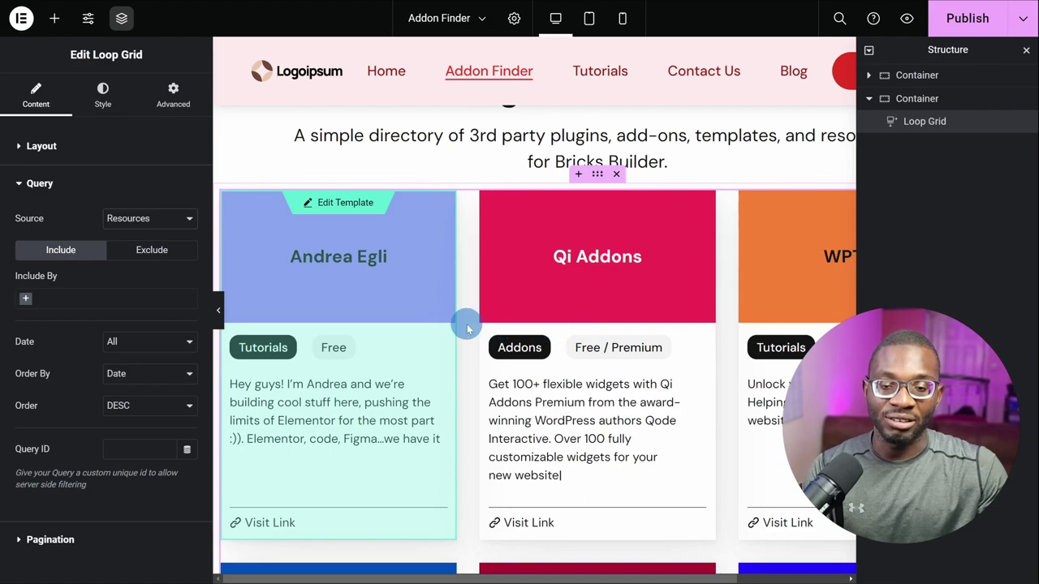
scroll(757, 355, down, 2)
scroll(755, 351, down, 2)
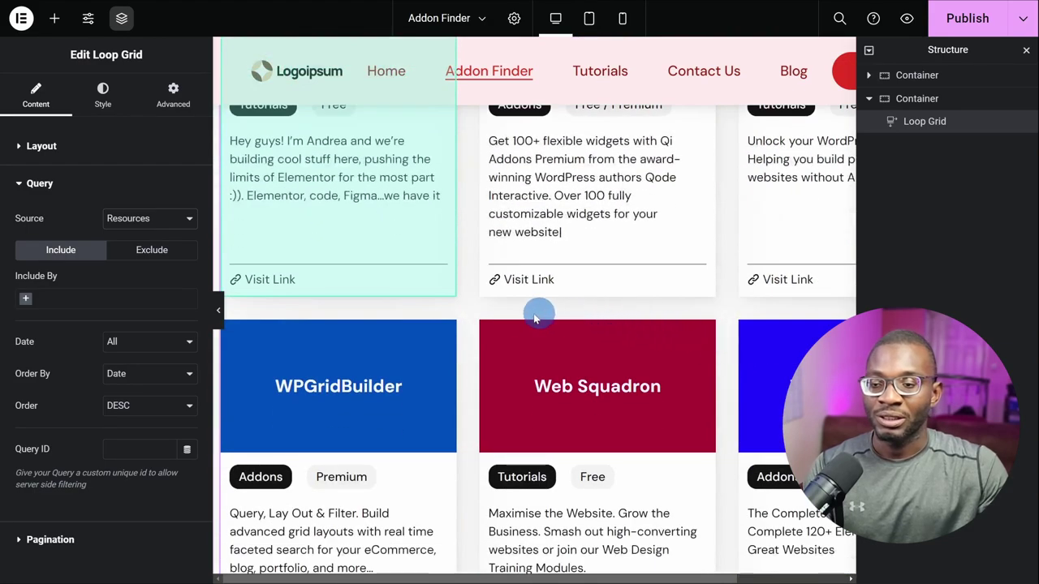
scroll(519, 286, up, 5)
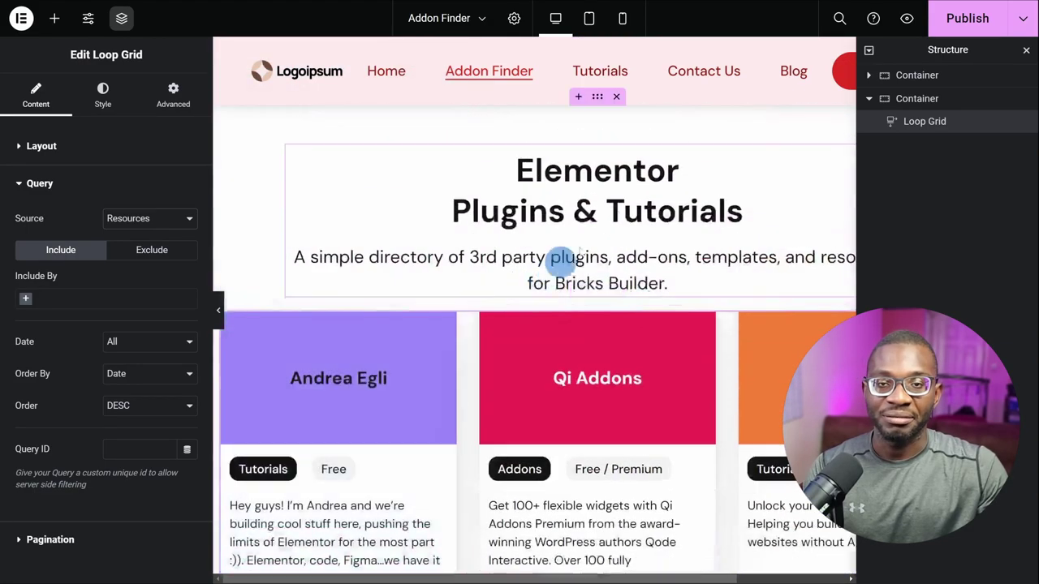
click(945, 24)
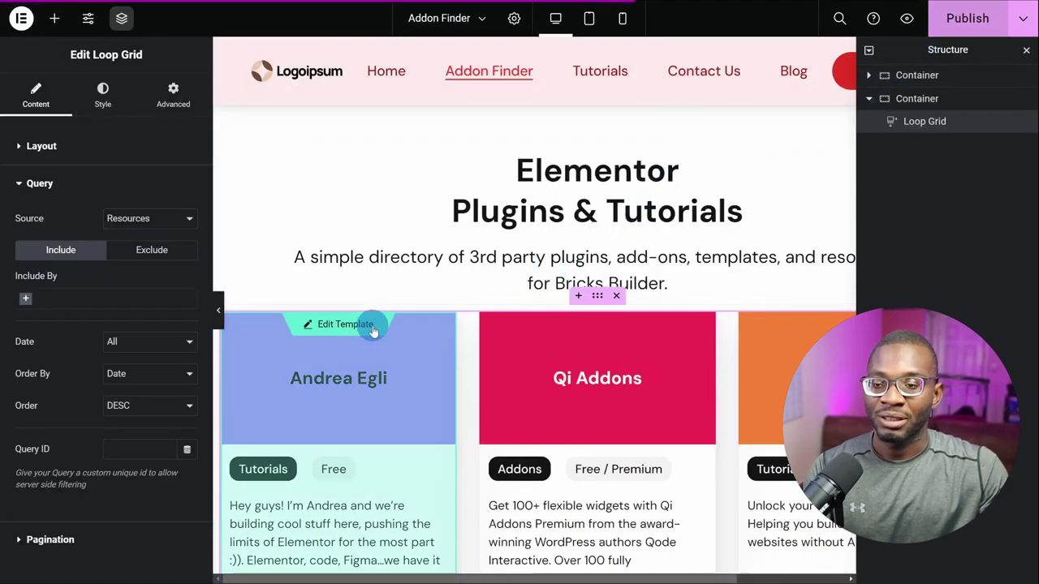
- Open the loop item template for editing and bring up the background settings of the post terms heading badge
click(361, 325)
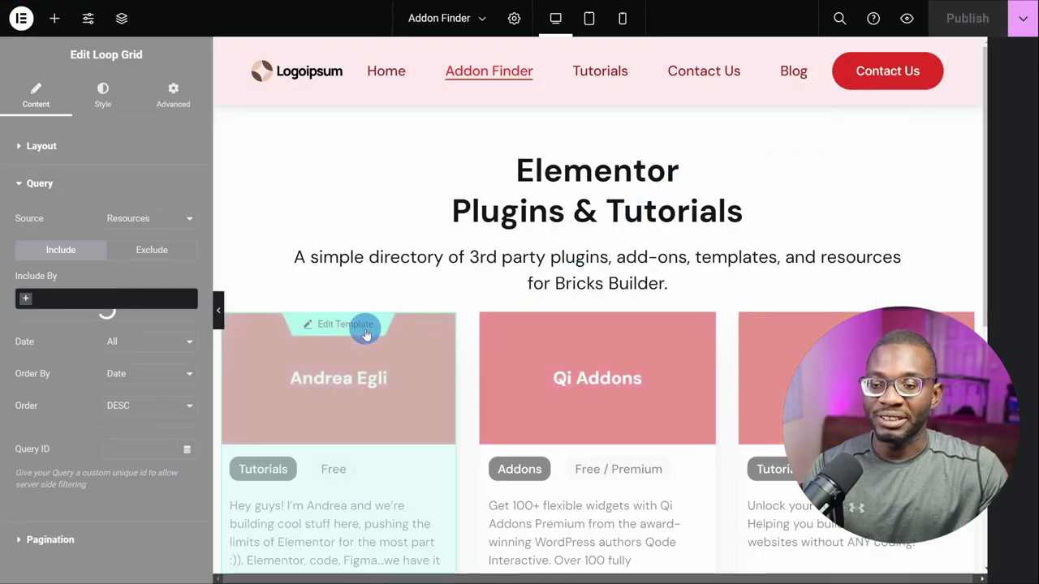
scroll(360, 379, down, 3)
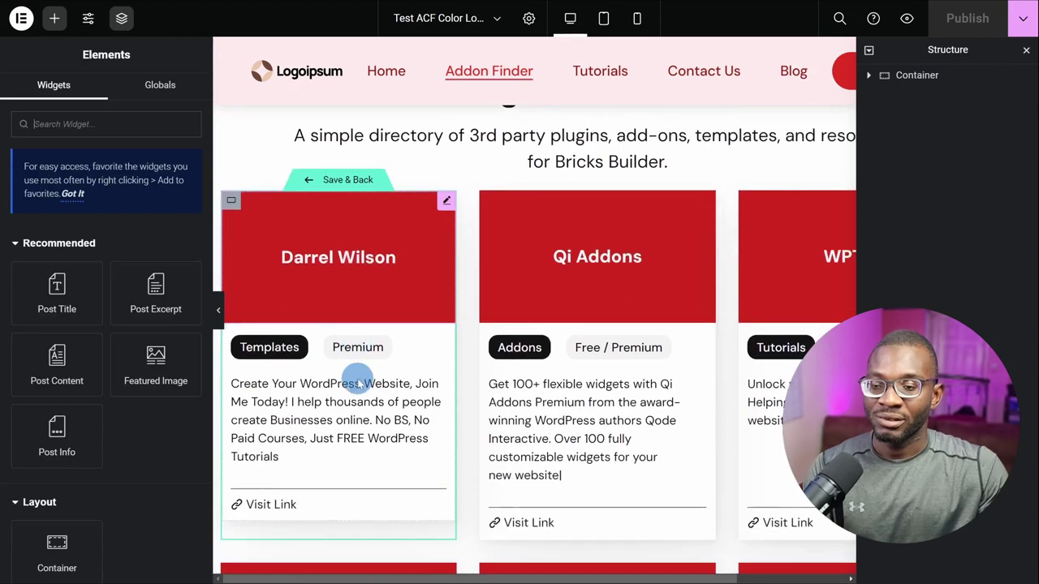
click(295, 348)
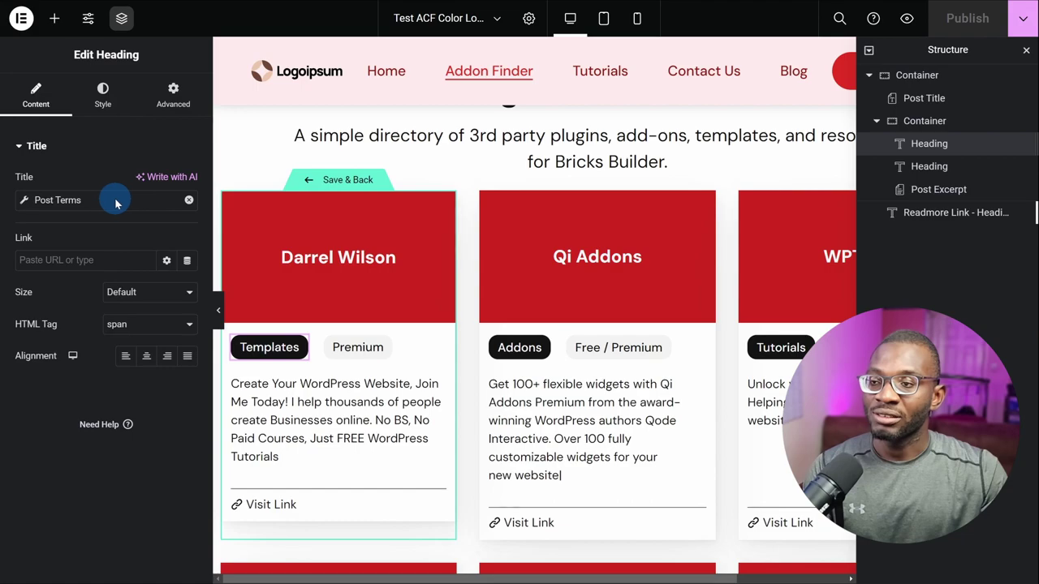
click(179, 98)
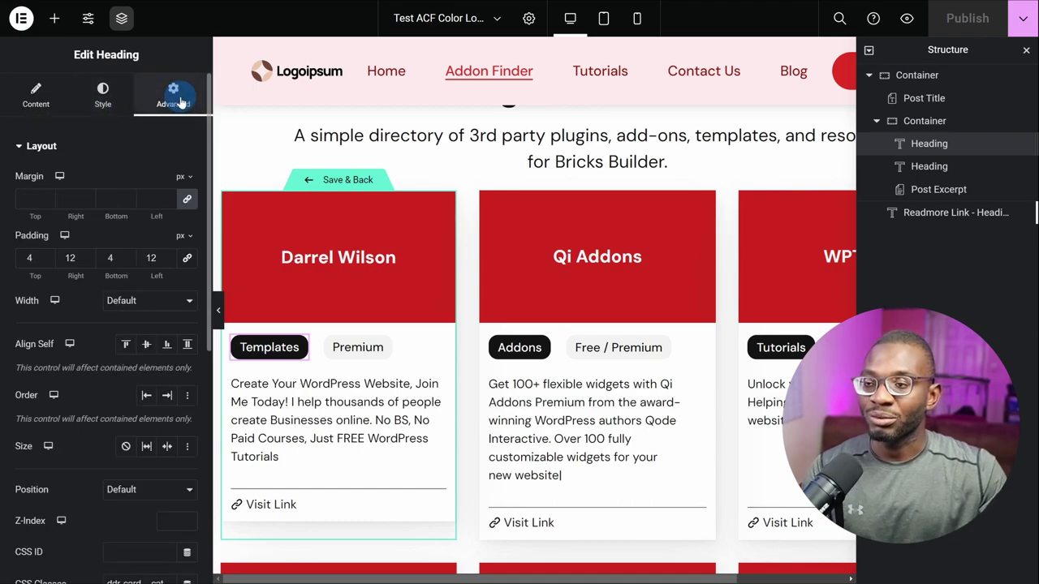
scroll(158, 179, down, 5)
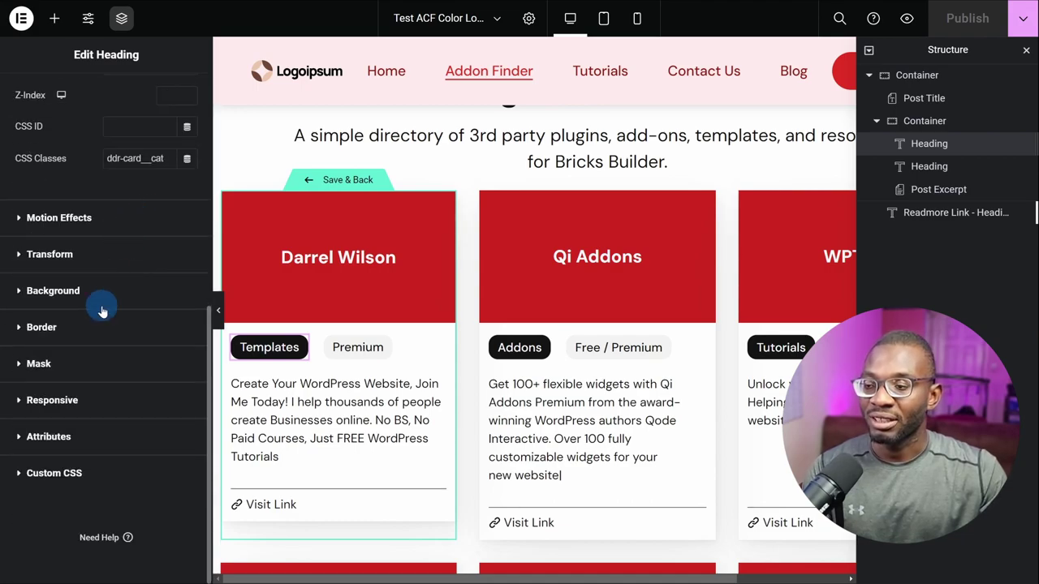
click(49, 290)
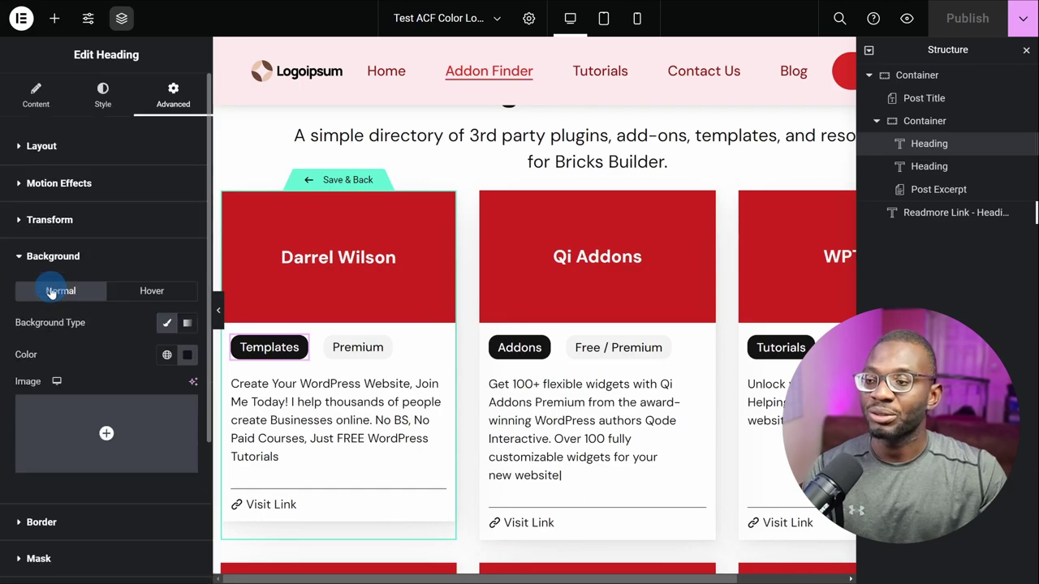
- Clear the background color of the post terms heading and publish the template
click(187, 355)
click(213, 129)
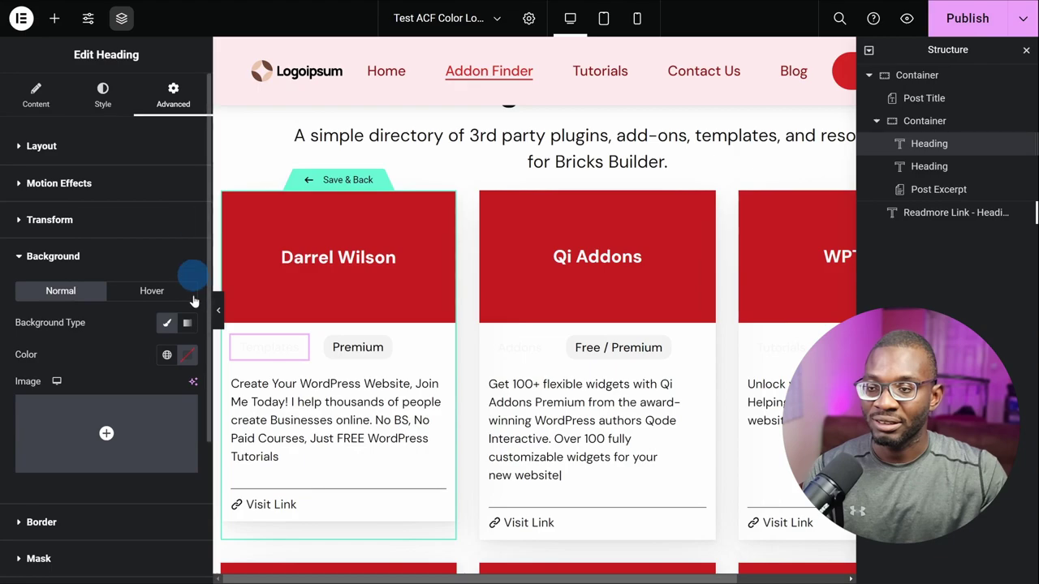
click(967, 20)
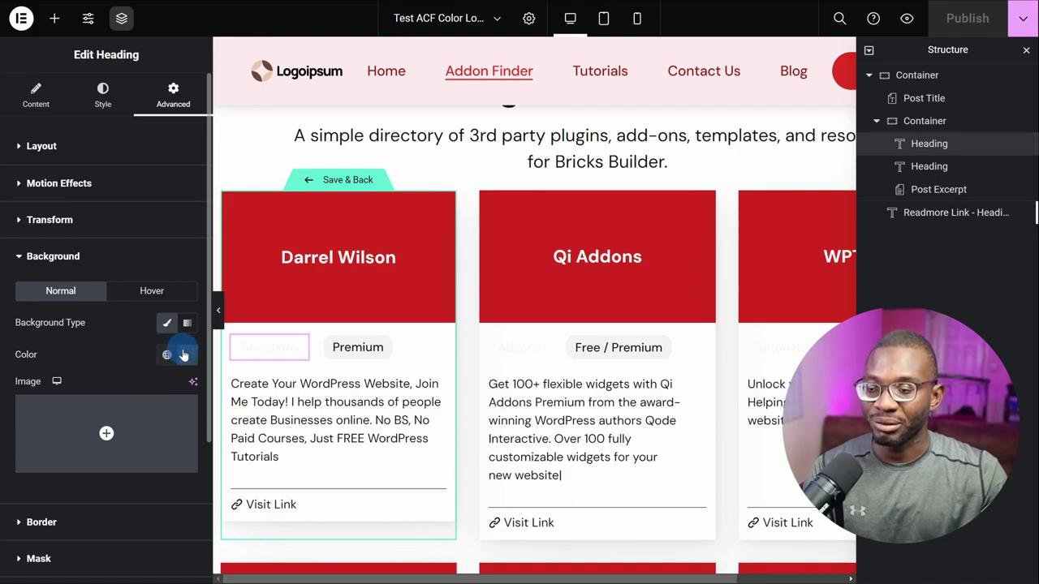
- Link the post terms heading's background color to the ACF Color Picker Field with Resource Type Color as its key
click(187, 356)
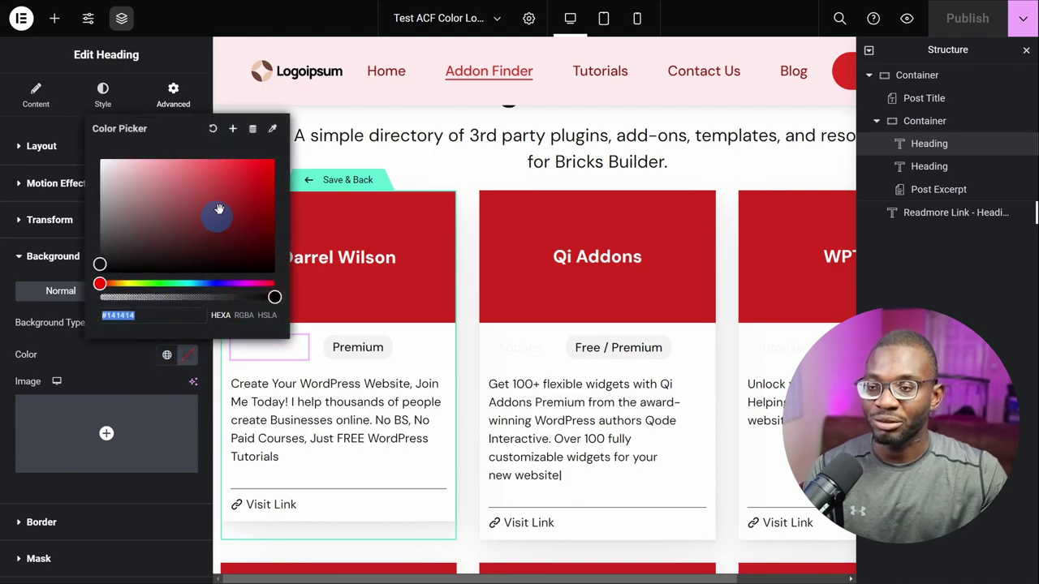
click(254, 130)
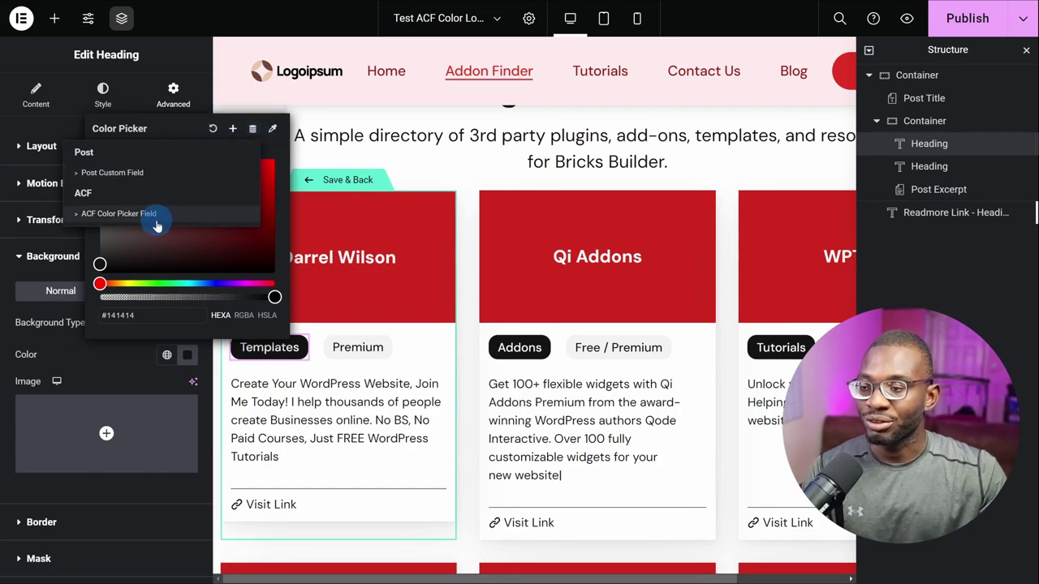
click(185, 216)
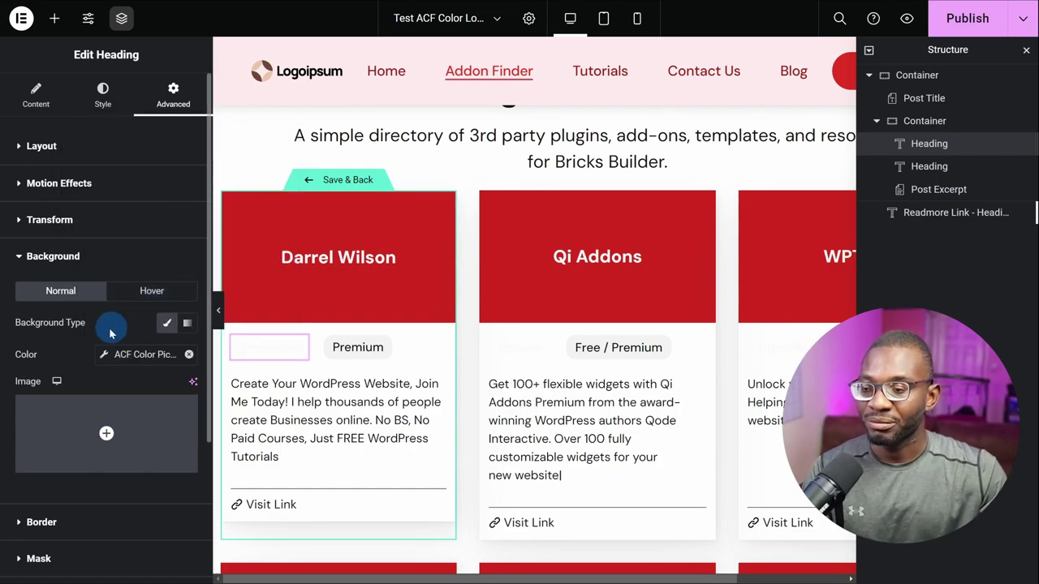
click(104, 357)
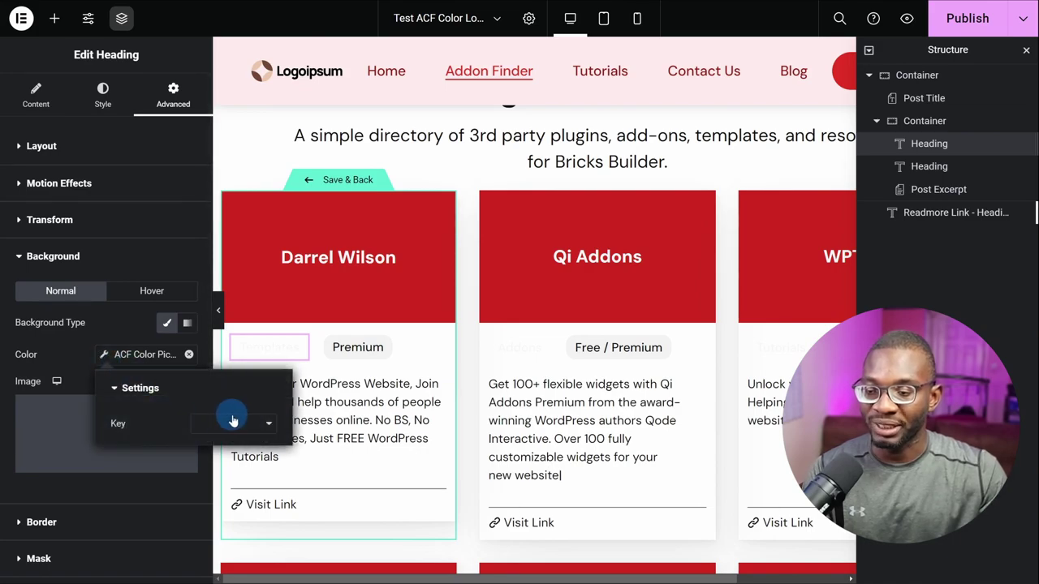
click(263, 424)
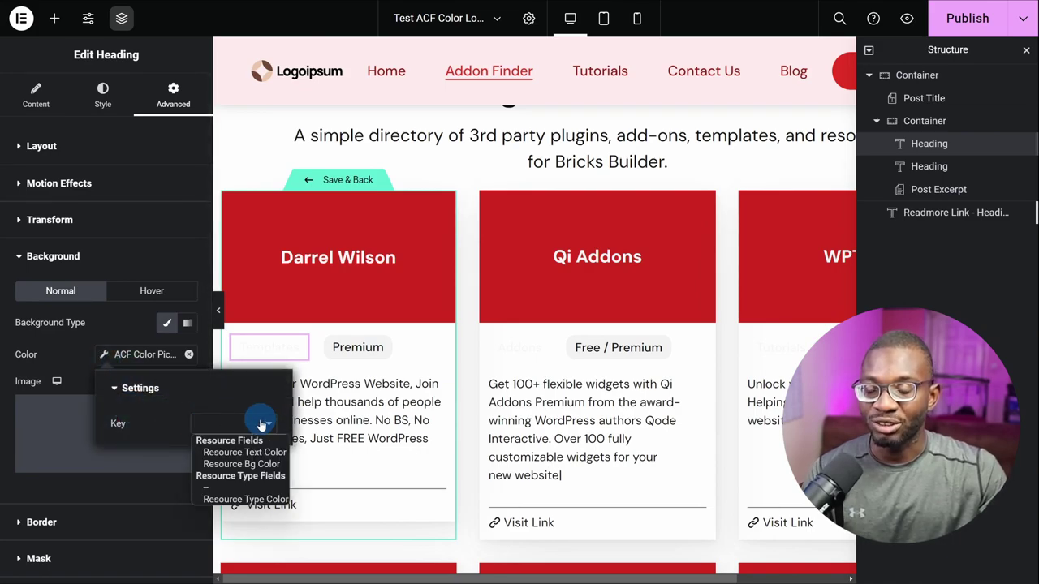
click(254, 500)
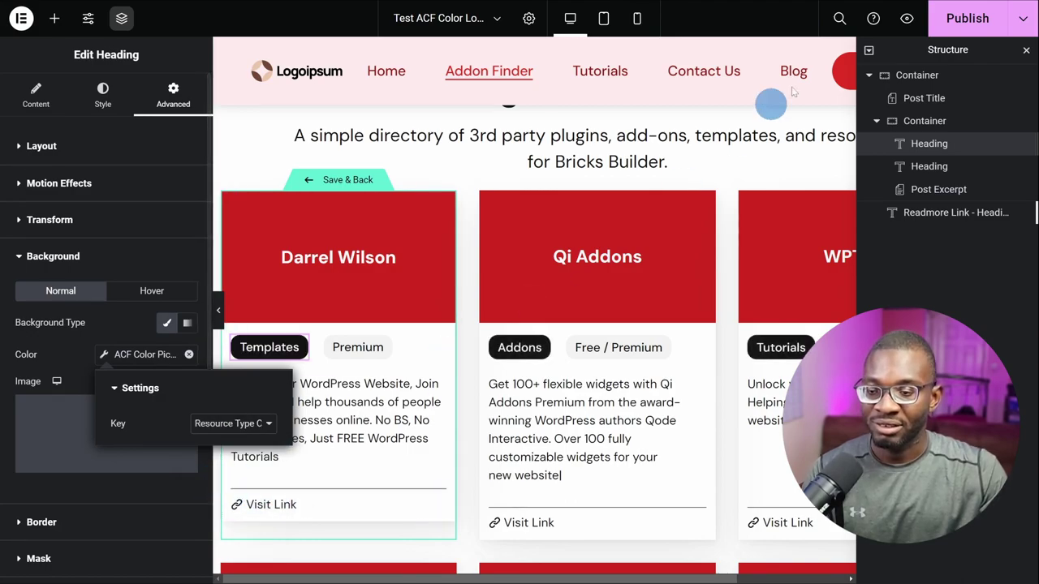
- Publish the loop template and preview the Addon Finder page to check the resource type badge colors
click(966, 17)
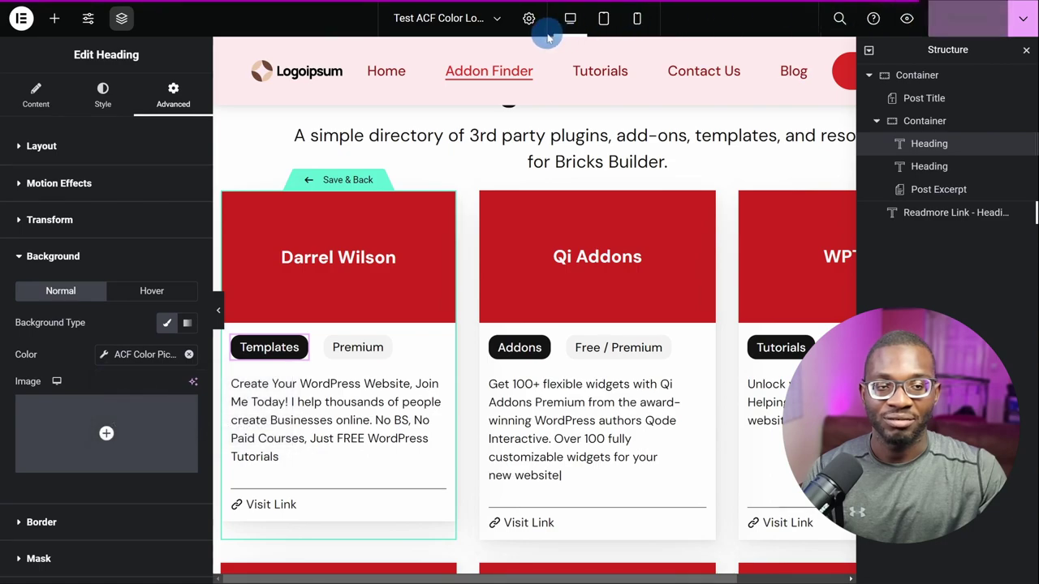
click(906, 21)
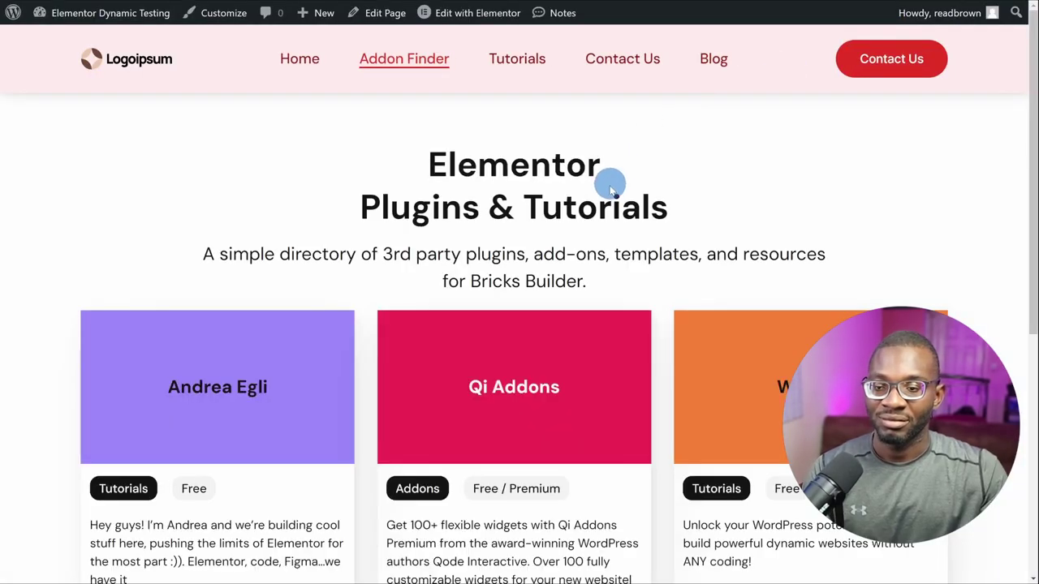
scroll(609, 196, down, 5)
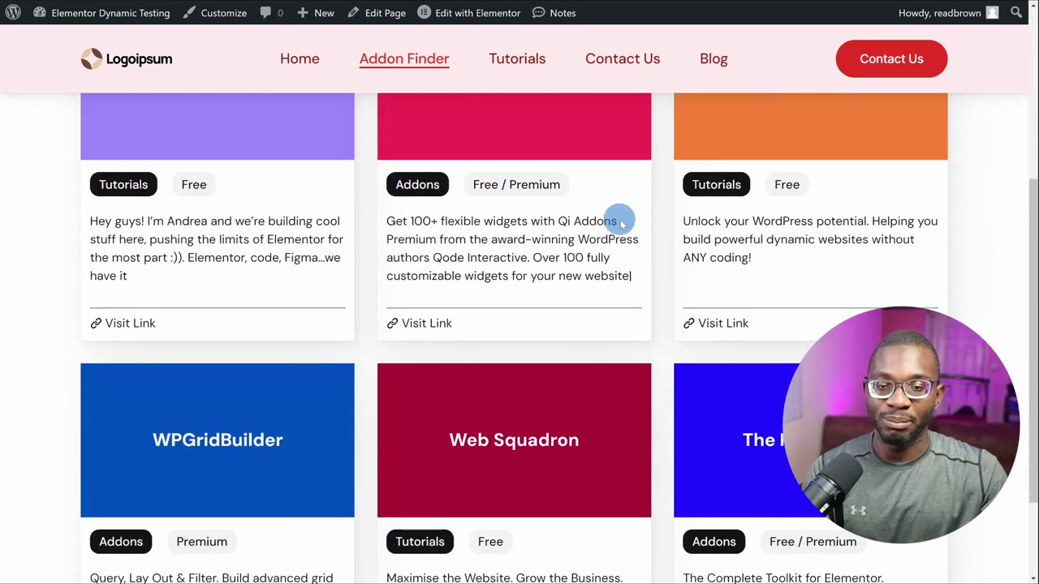
- Look over the resource type badges on the Addon Finder page cards
scroll(629, 235, down, 2)
scroll(626, 229, up, 4)
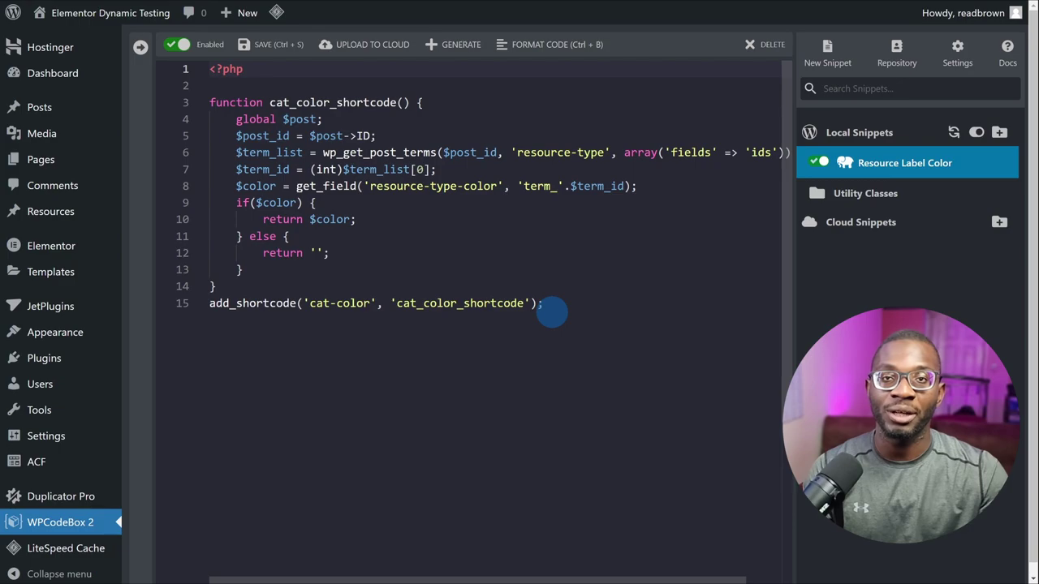
- Check the taxonomy key of the ACF Resource Types taxonomy that the cat_color_shortcode snippet refers to
click(551, 310)
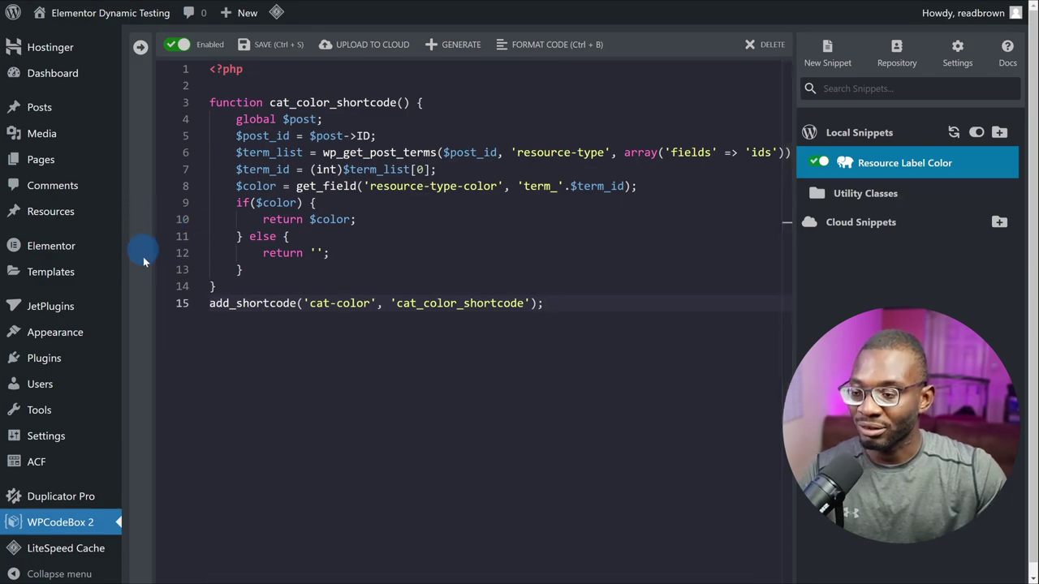
mouse_move(80, 464)
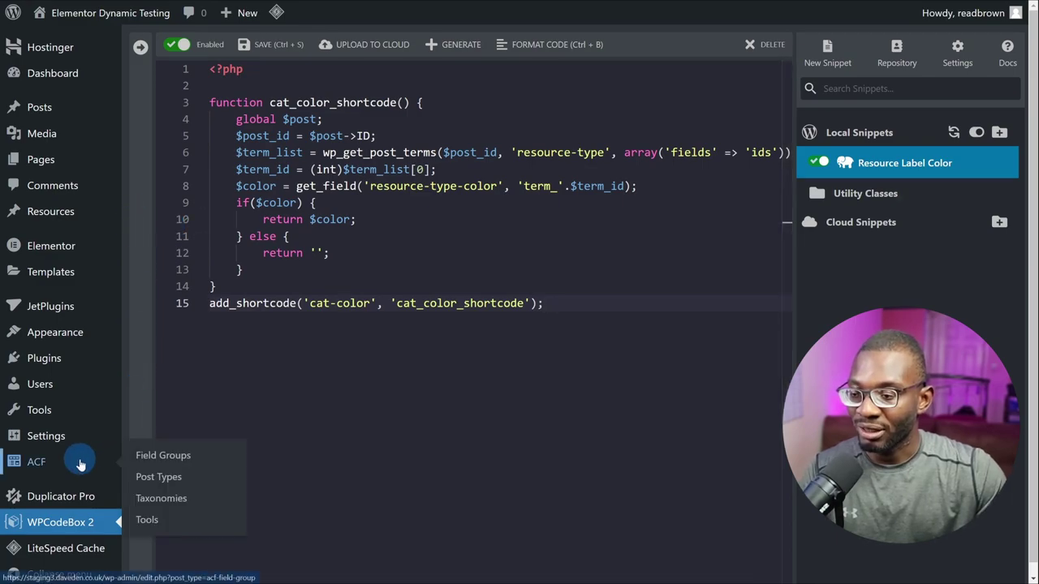
click(164, 498)
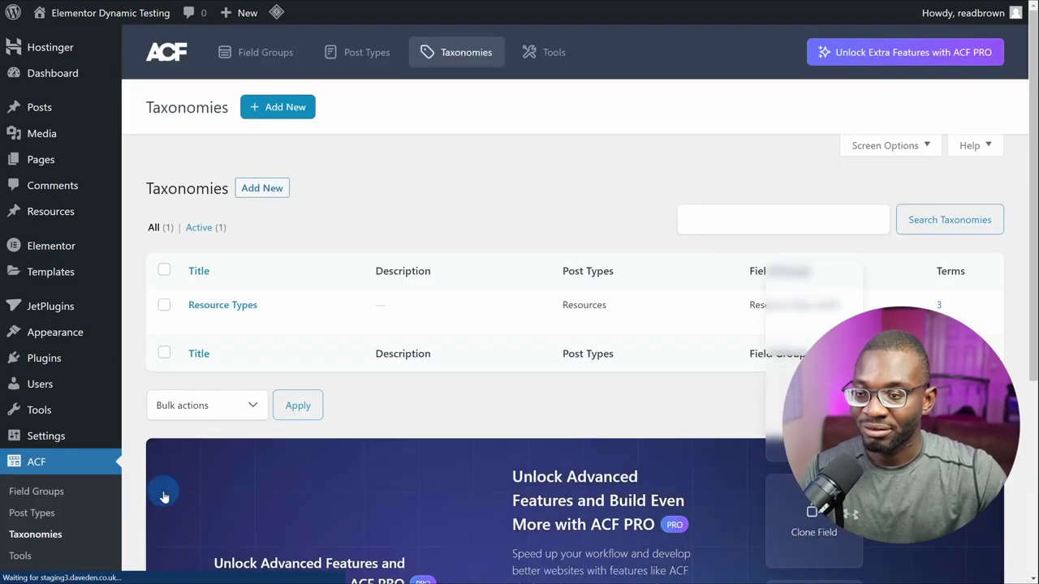
mouse_move(238, 327)
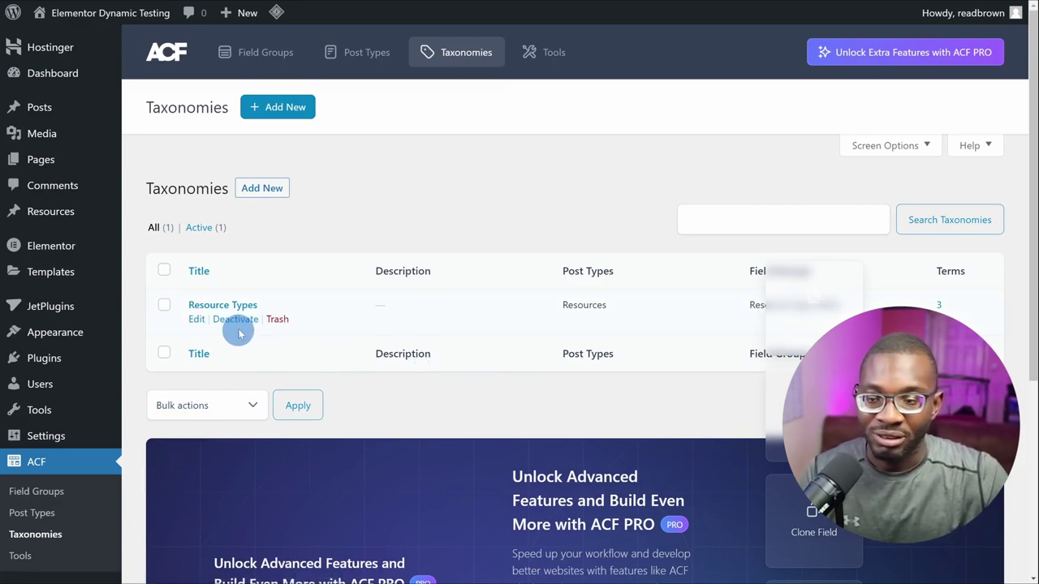
click(195, 321)
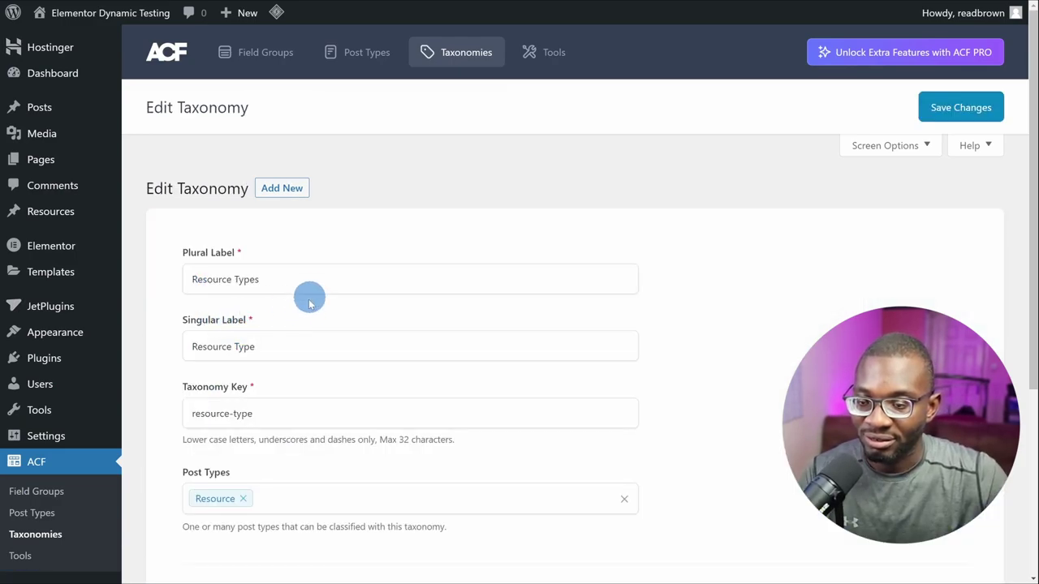
scroll(304, 325, down, 1)
scroll(305, 324, down, 1)
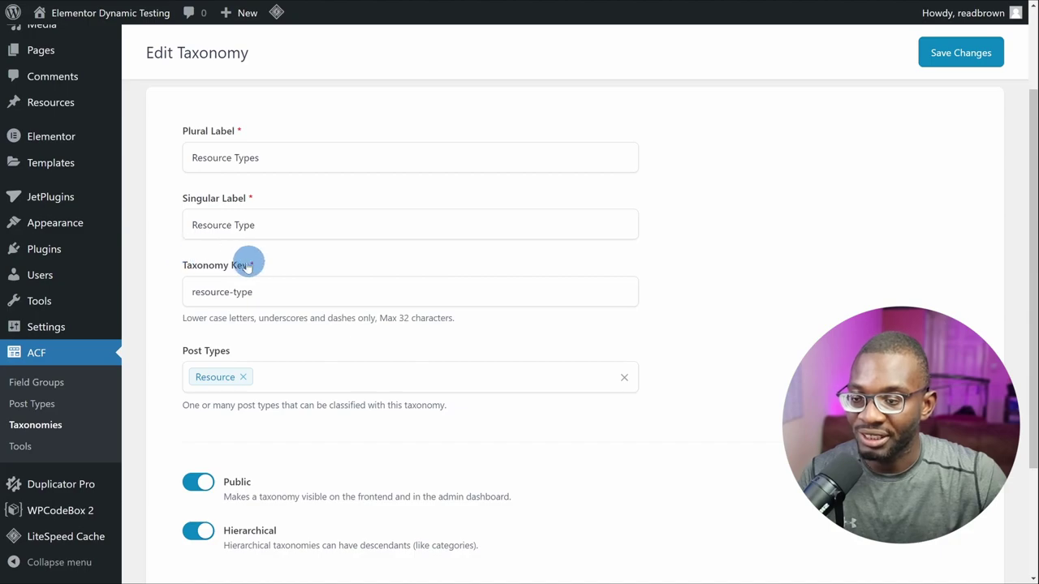
- Inspect the Resource Type Color field's name in the ACF Resource Type Fields group, and return to the Resource Label Color snippet
click(37, 382)
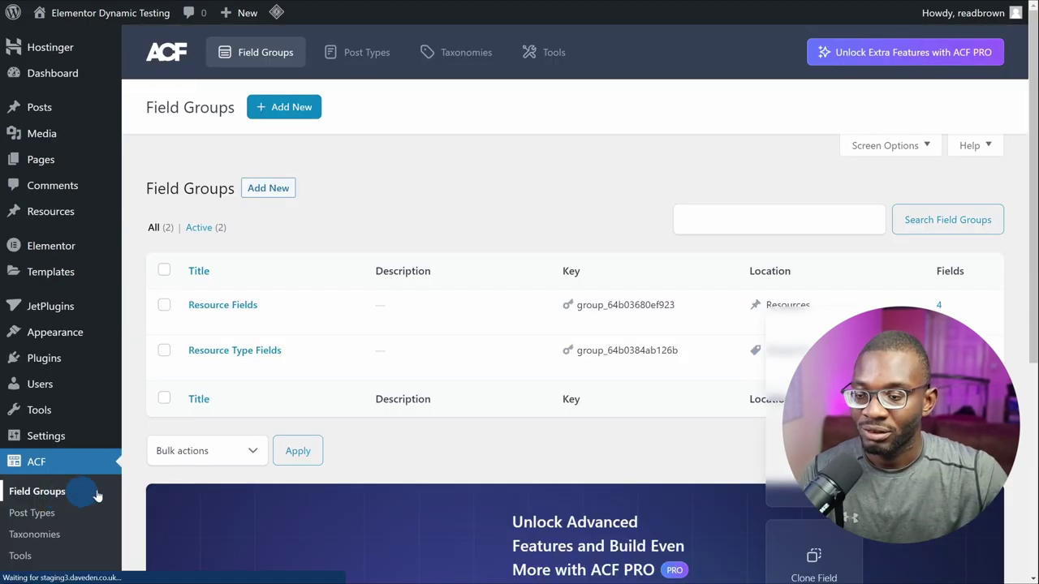
click(234, 353)
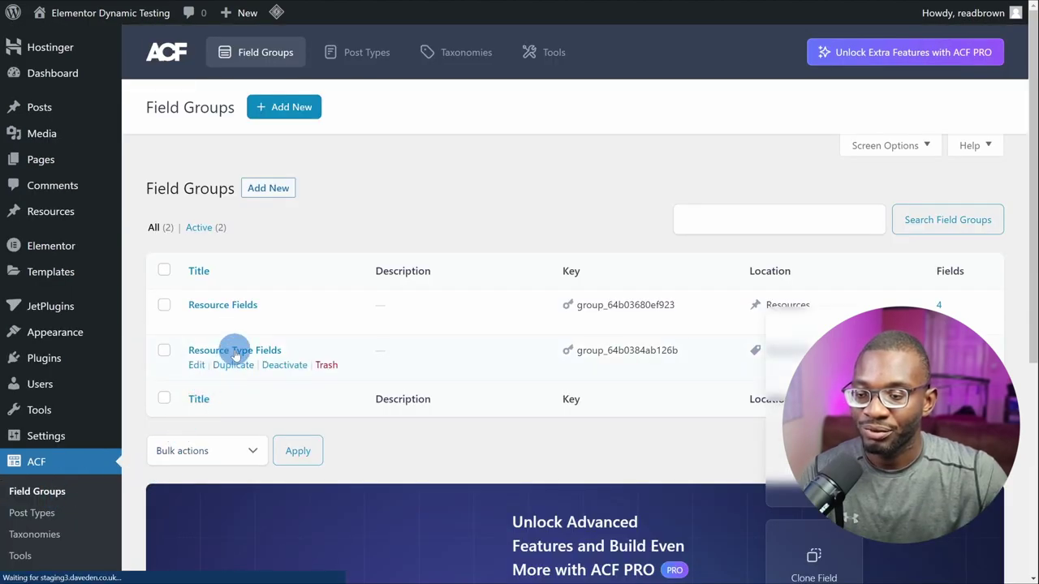
click(262, 304)
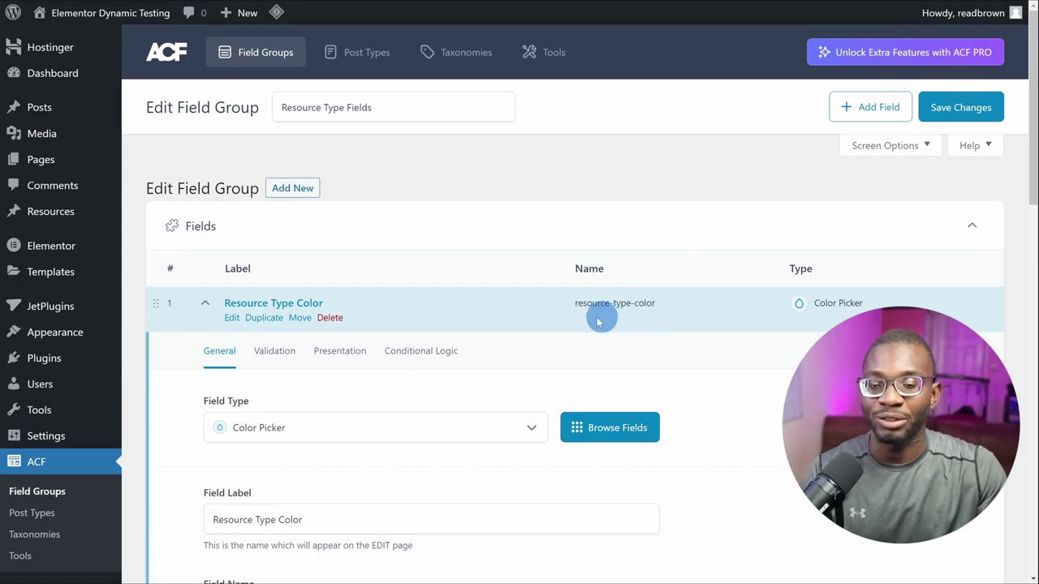
scroll(139, 323, down, 2)
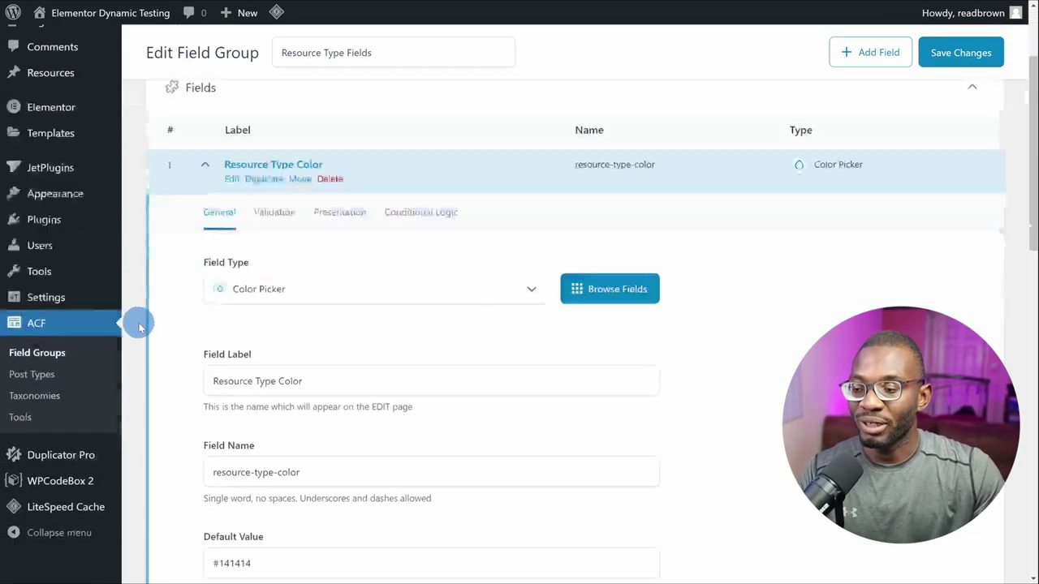
scroll(139, 323, down, 2)
click(81, 311)
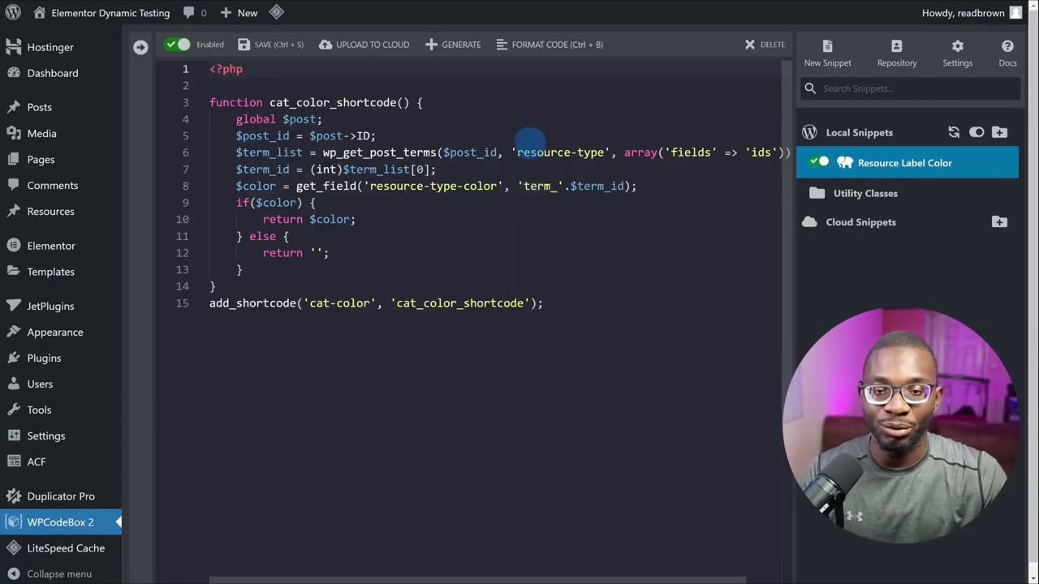
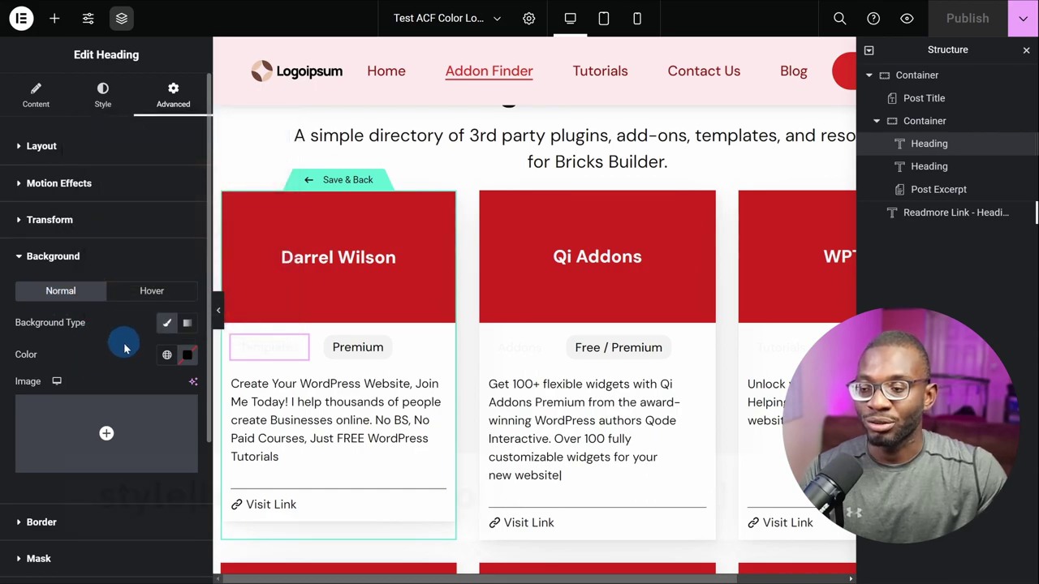
- Assign the Shortcode dynamic tag to the custom attributes of the post terms heading in the loop template
scroll(125, 349, down, 3)
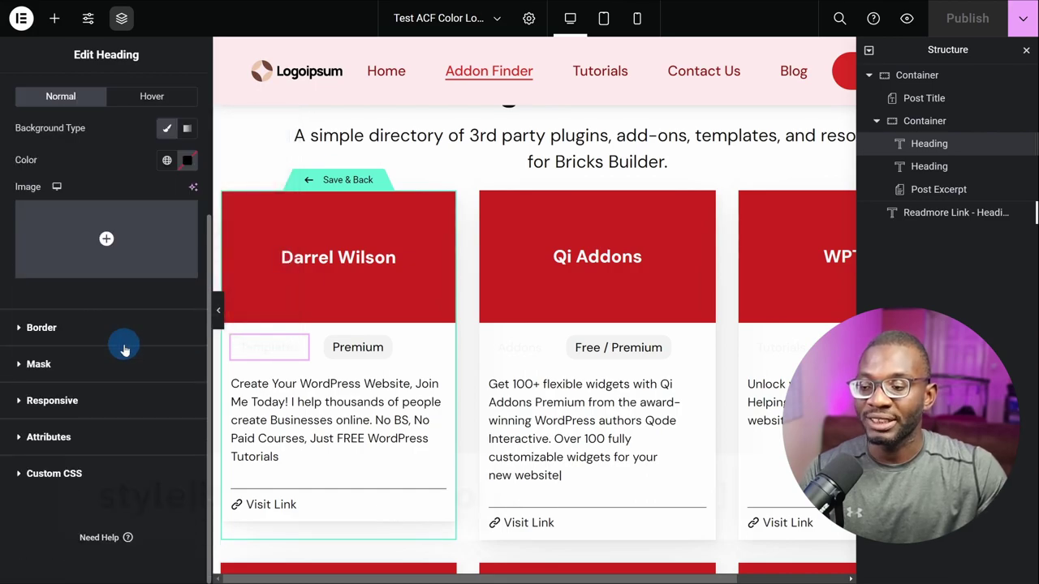
click(78, 436)
click(76, 459)
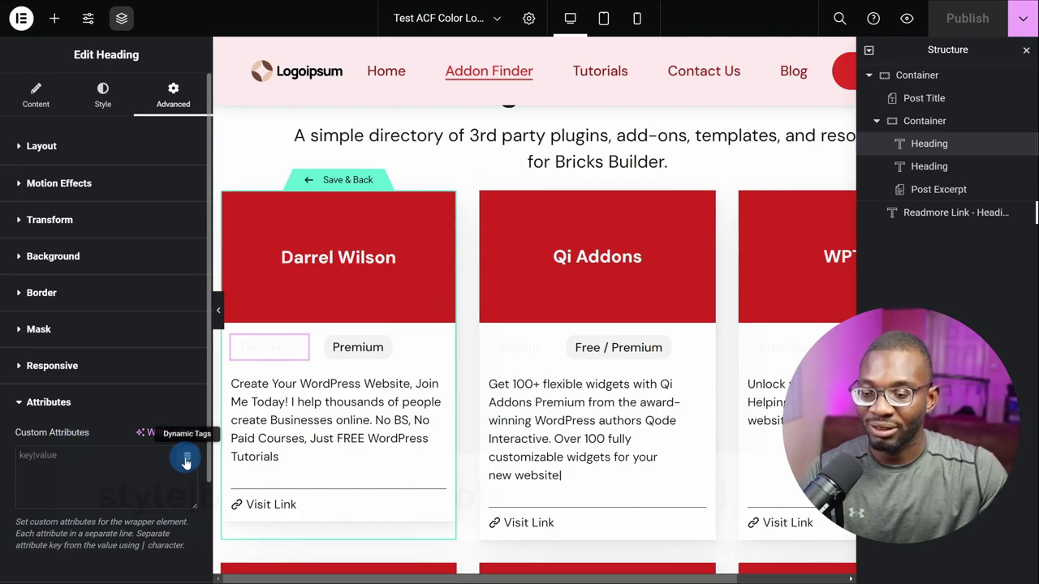
click(186, 459)
scroll(154, 331, down, 3)
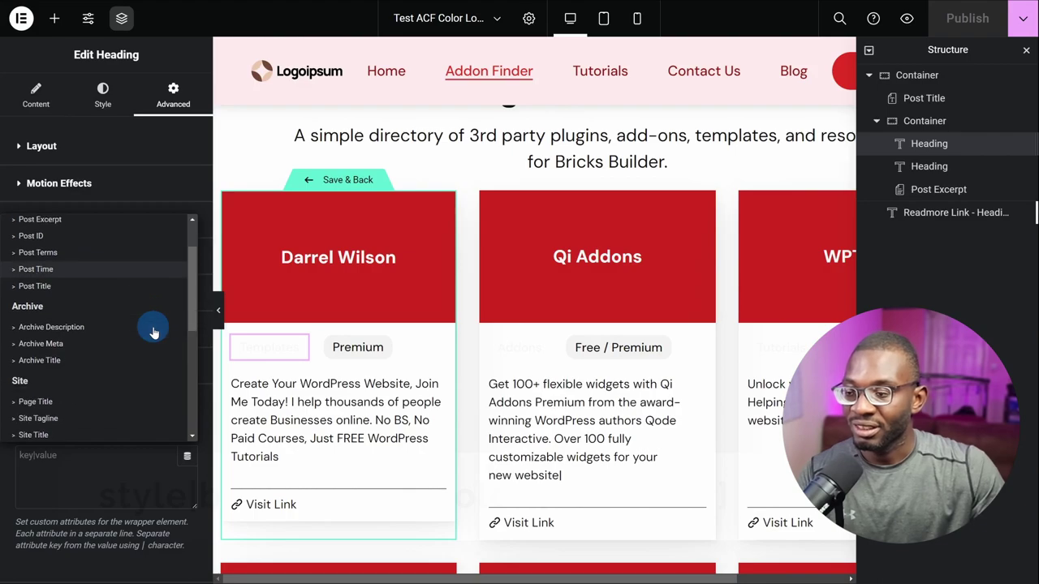
scroll(100, 325, down, 3)
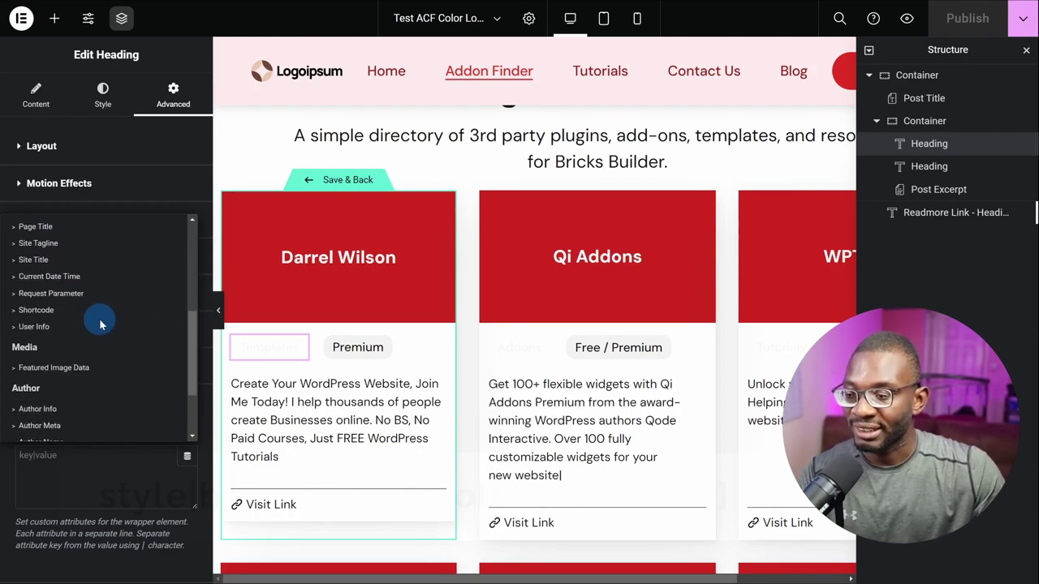
click(75, 303)
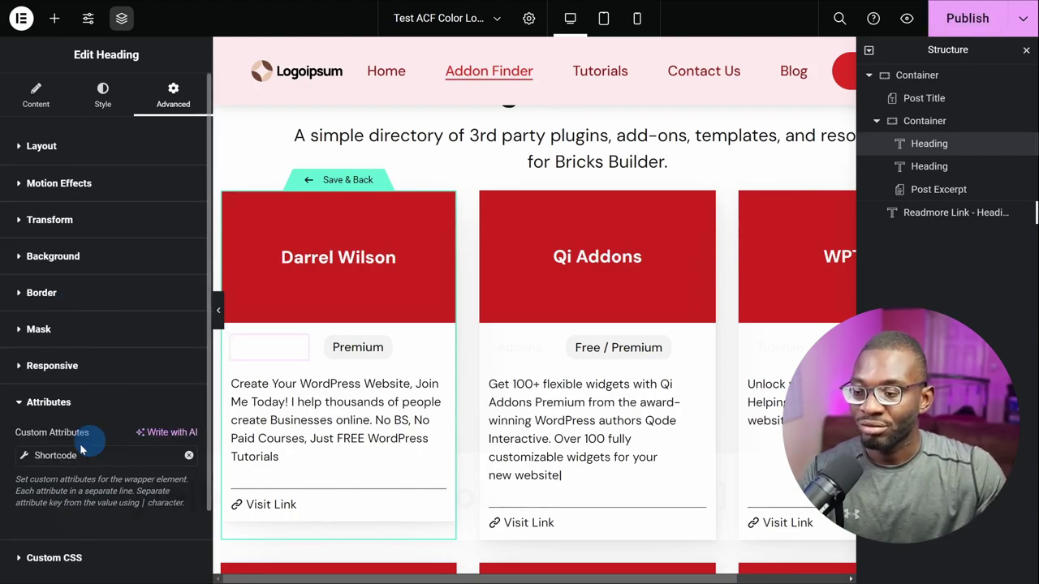
- Set the attribute's shortcode to style|background-color:[cat-color] and publish the loop template
click(22, 456)
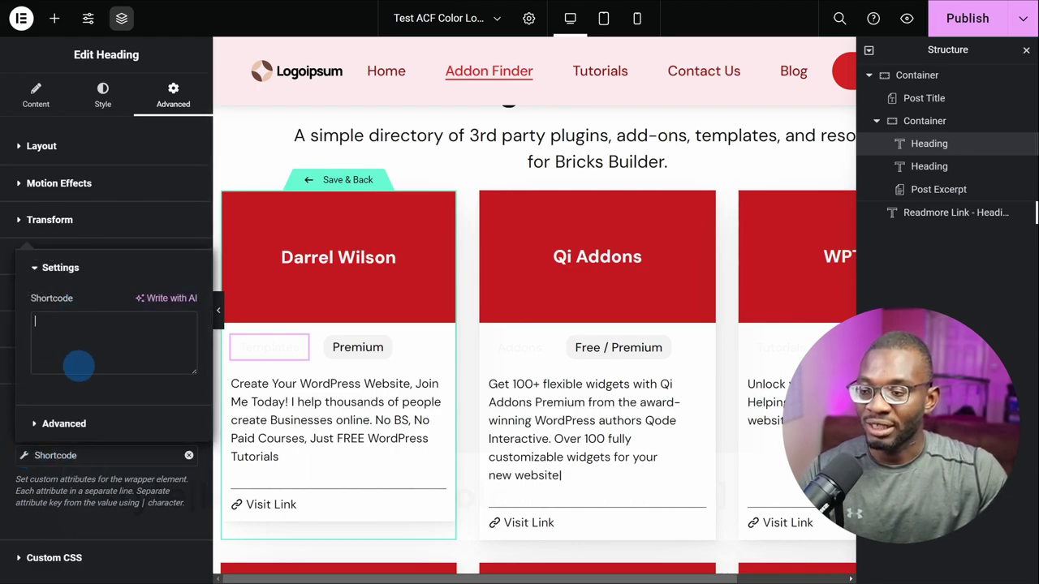
text(style)
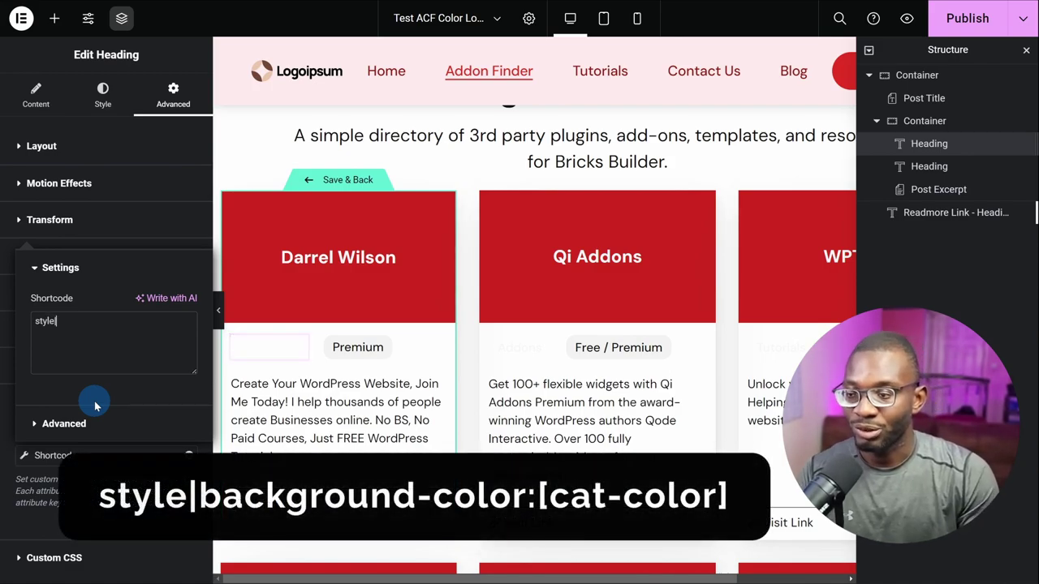
text(|ba)
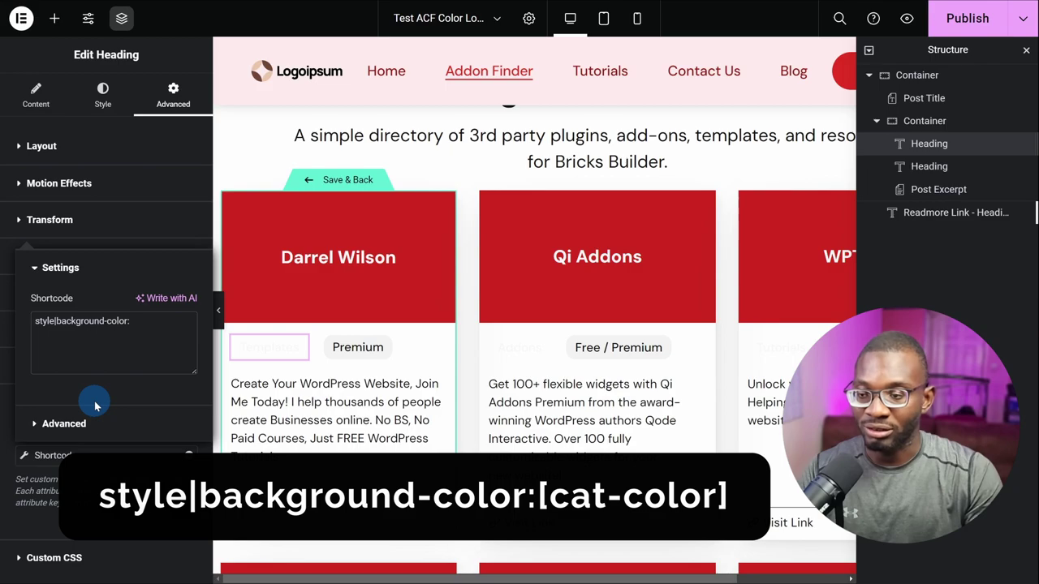
text(ckground-color:[cat)
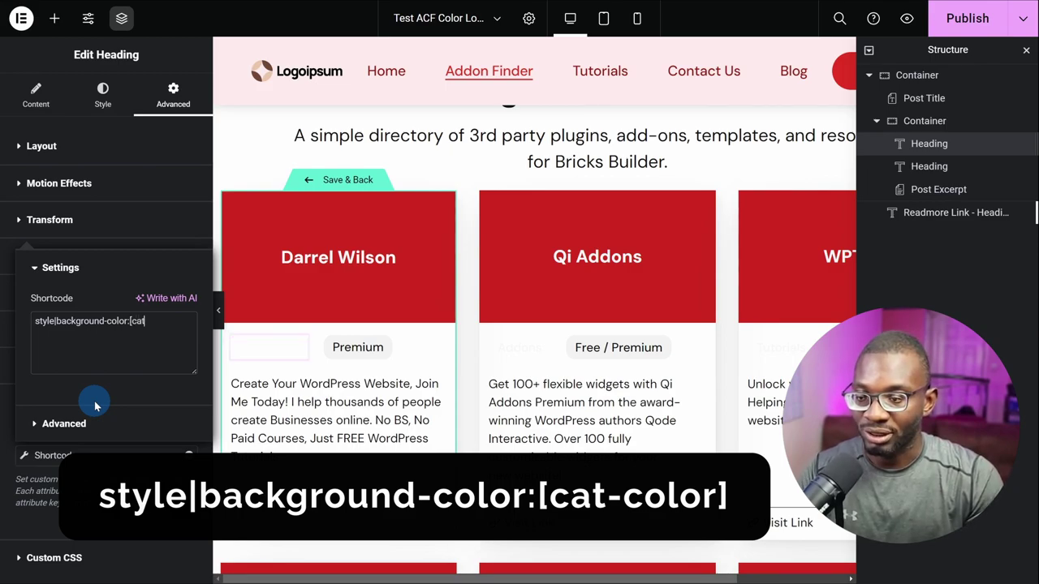
text(-color])
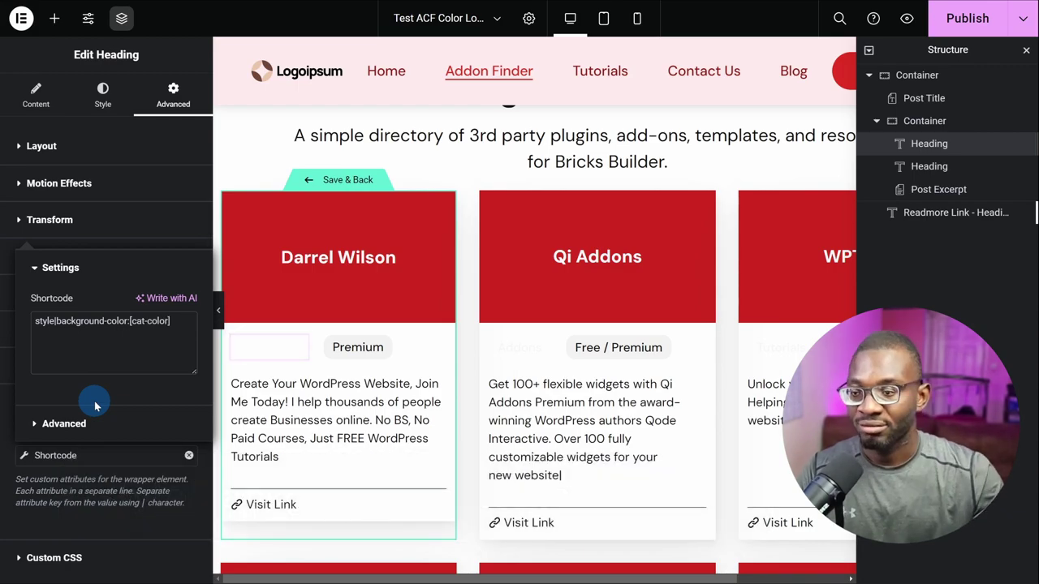
click(940, 27)
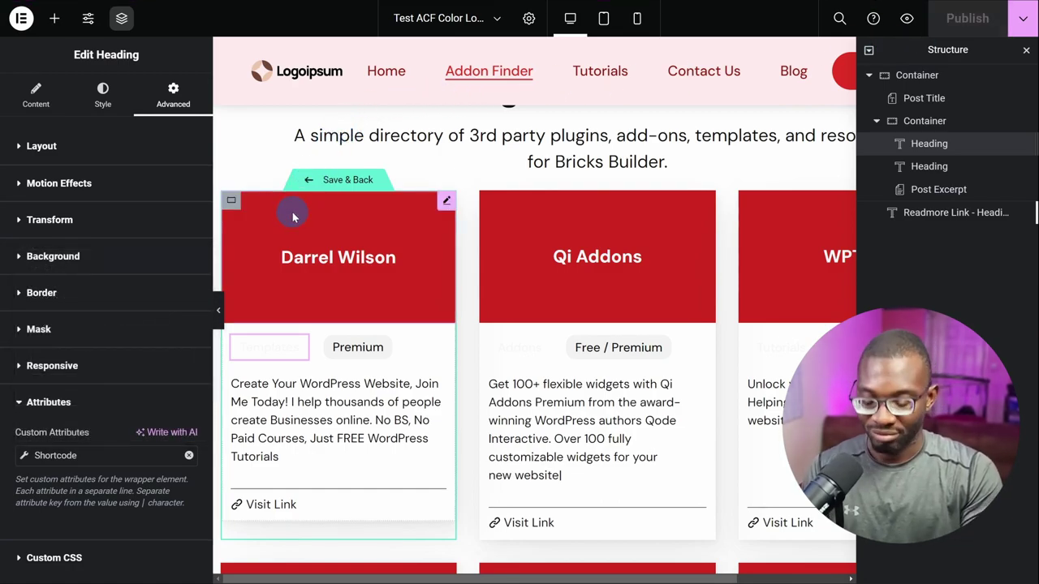
- Reload the template editor and check the background colors of the resource type badges across the cards
key(ctrl+r)
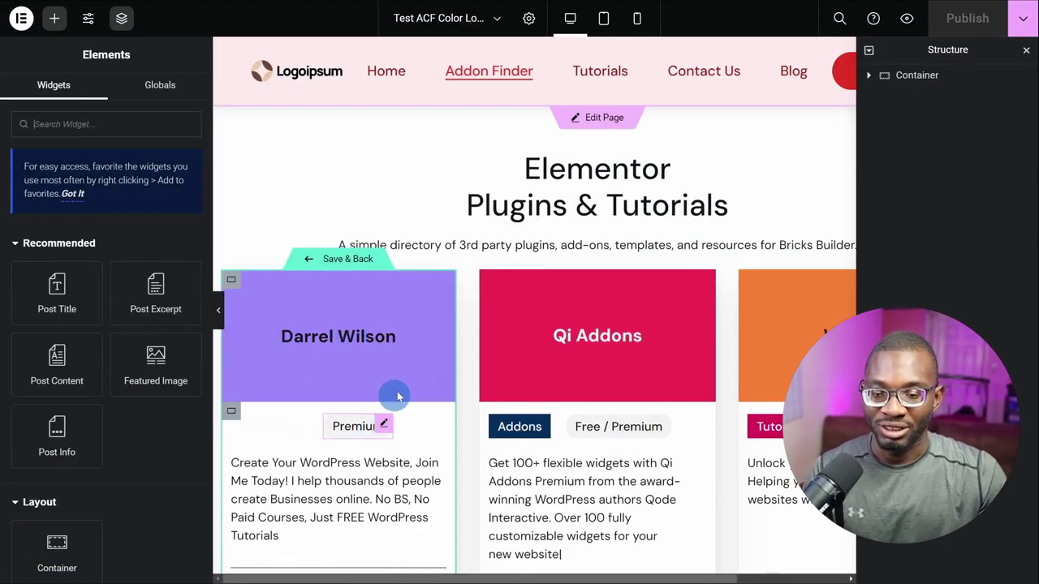
click(437, 325)
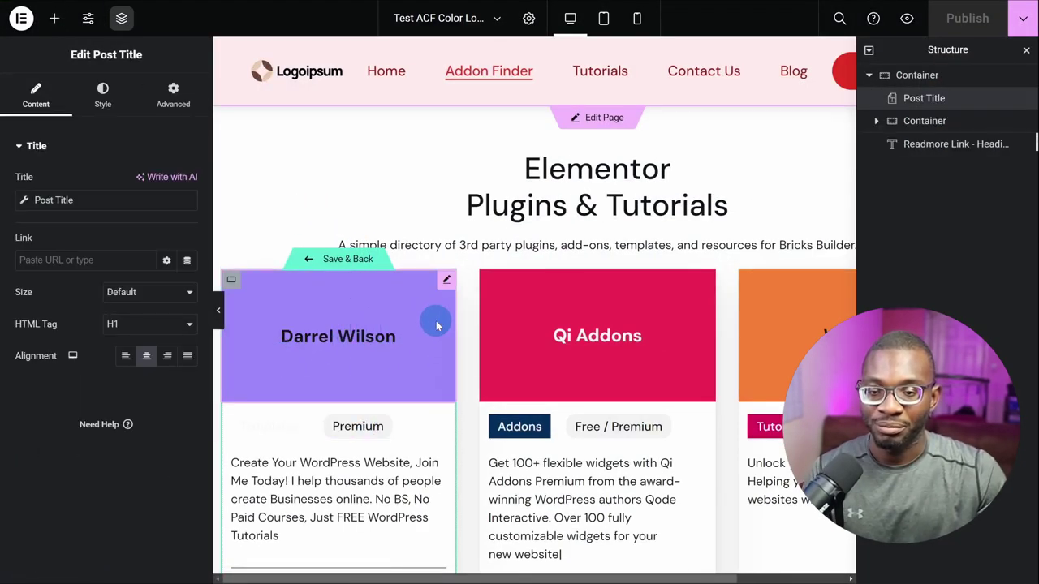
scroll(592, 410, down, 5)
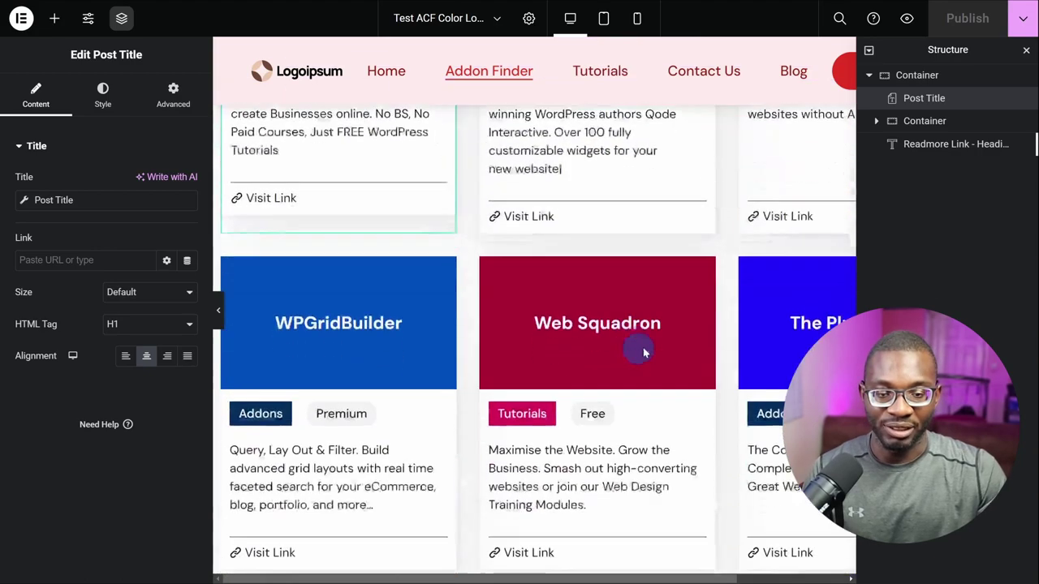
scroll(318, 317, up, 2)
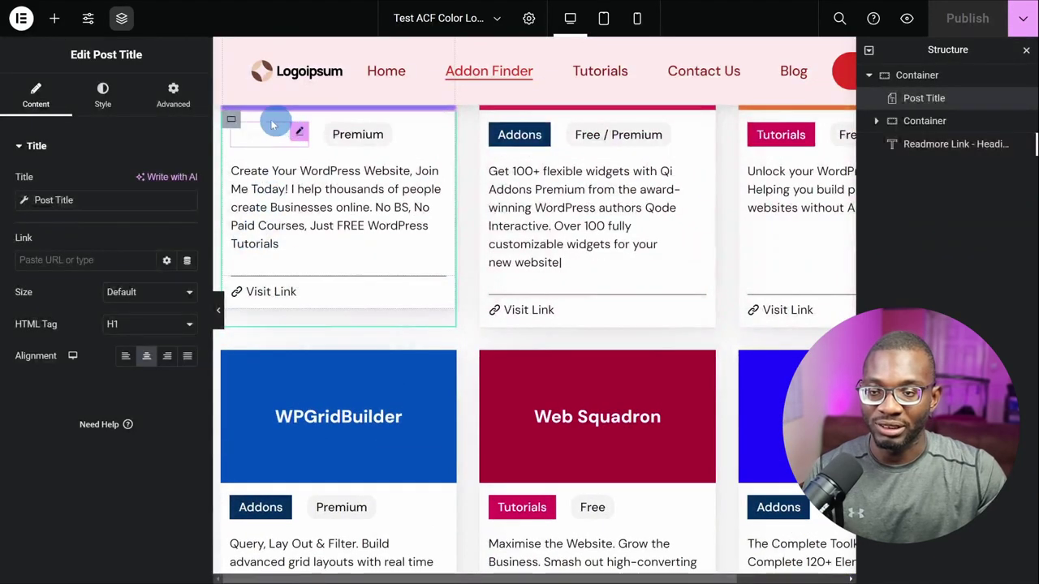
scroll(485, 345, down, 1)
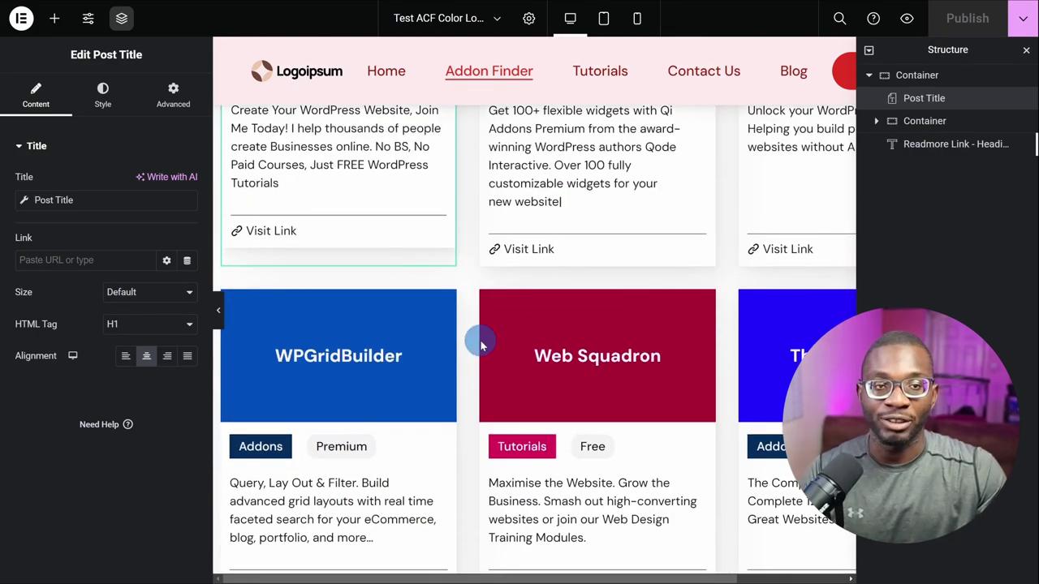
scroll(374, 303, up, 3)
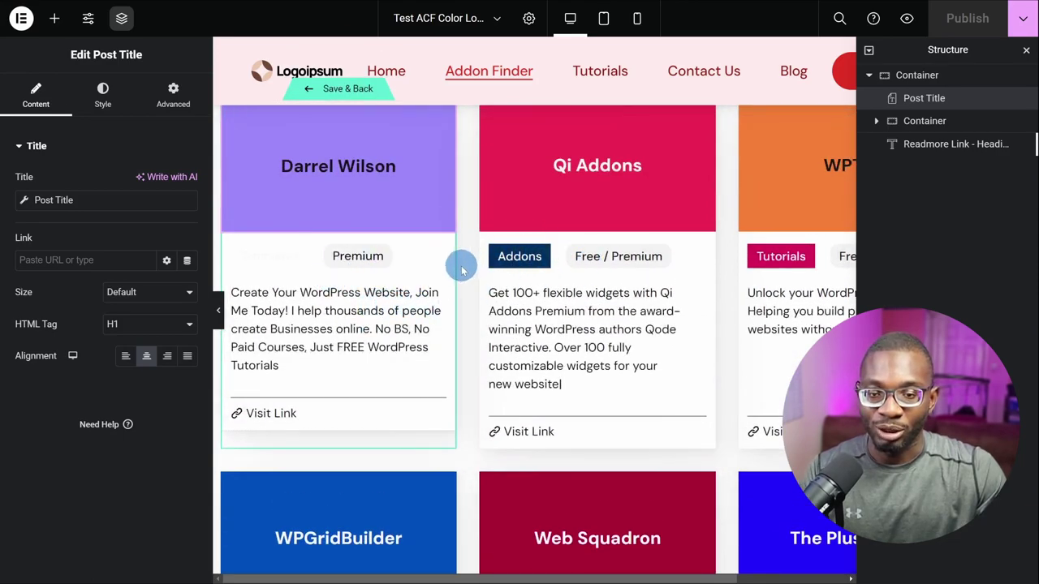
- Inspect the border settings of the post terms heading on the first card
click(297, 253)
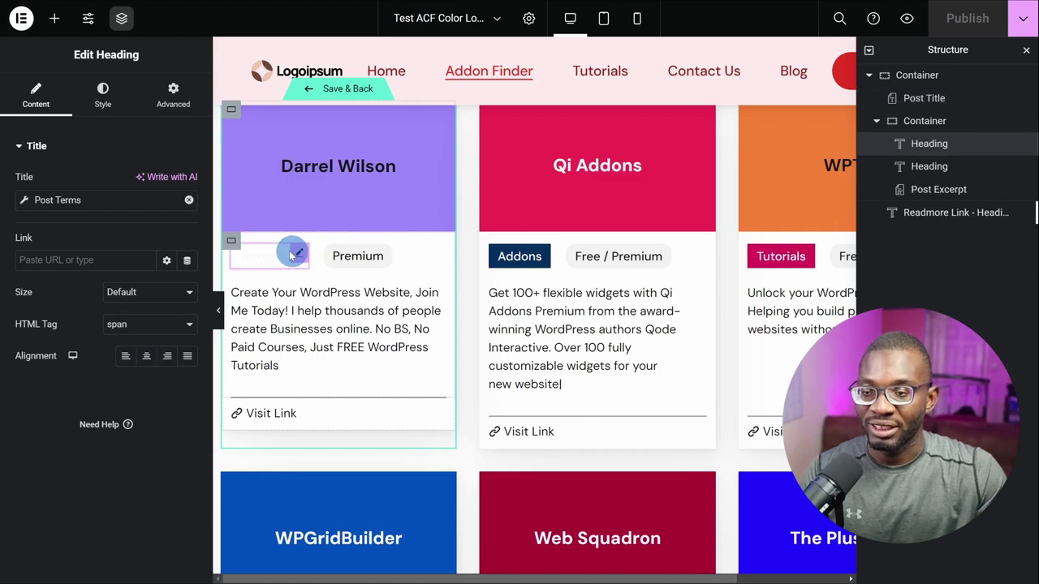
click(164, 97)
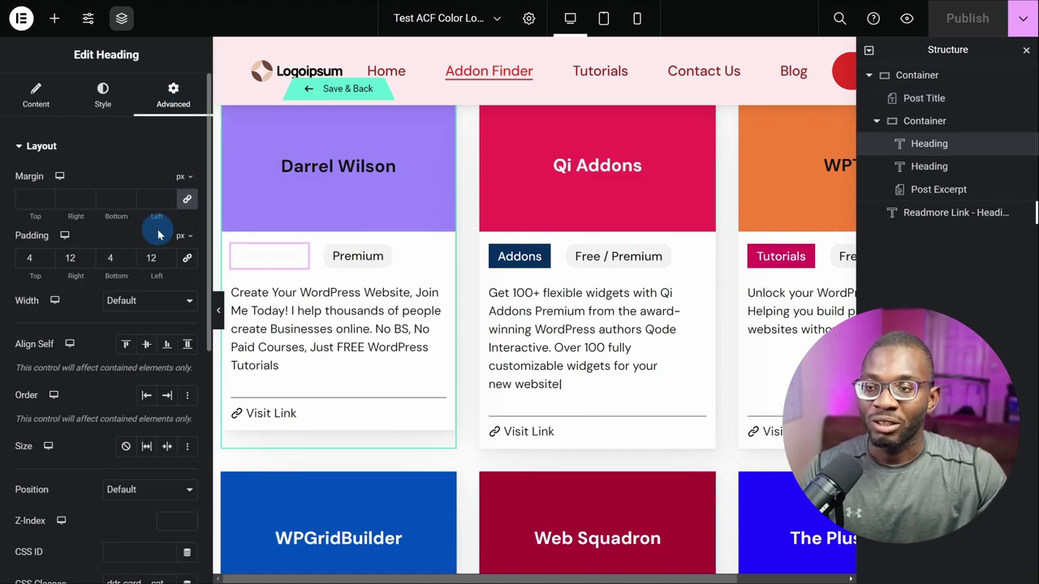
scroll(158, 232, down, 5)
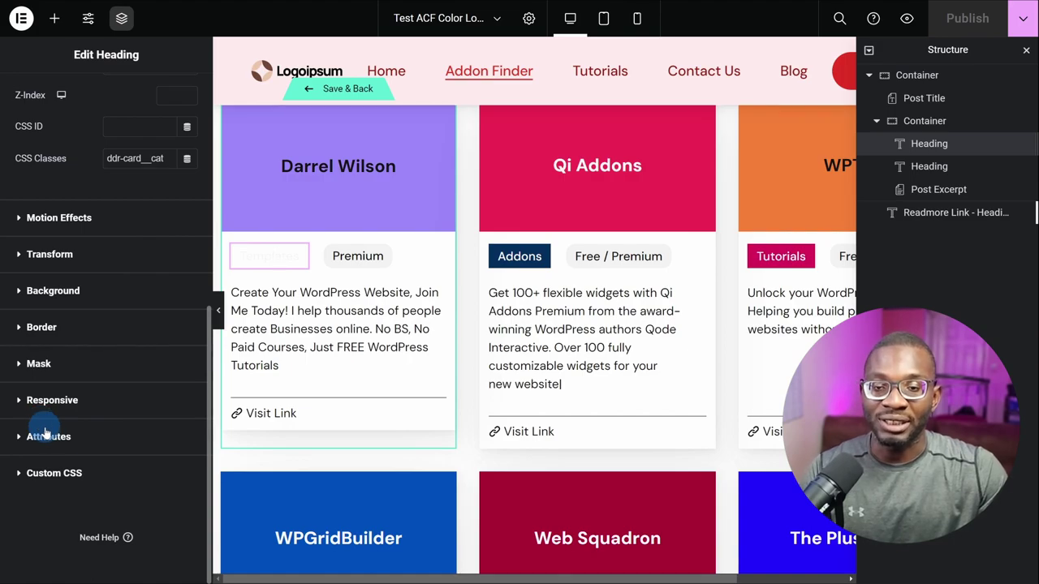
click(80, 332)
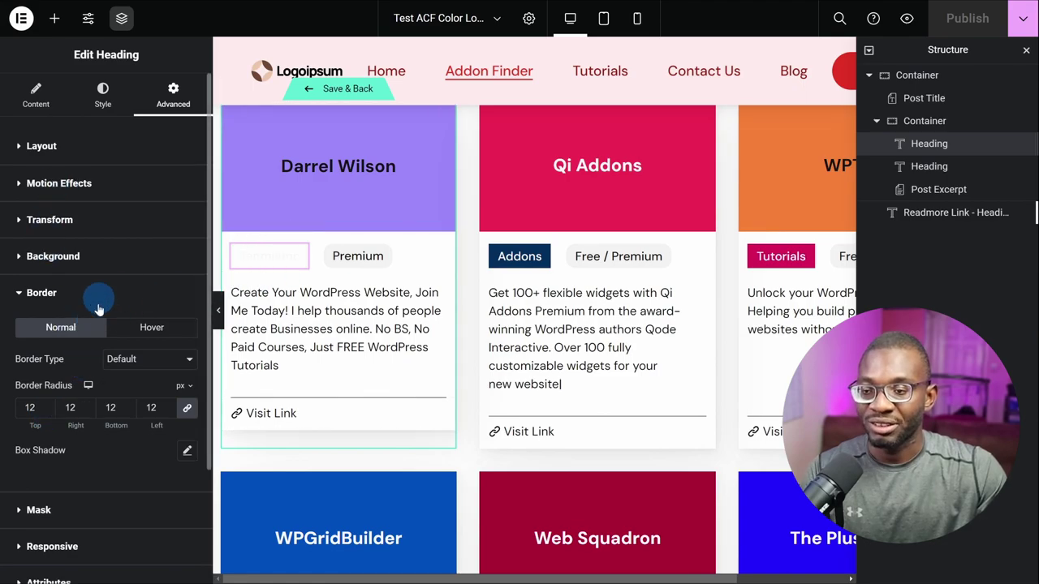
- Uncomment the post terms heading's custom CSS rule that gives its selector a border-radius of 12px
scroll(97, 312, down, 3)
click(103, 473)
drag(97, 398, 28, 333)
key(ctrl+/)
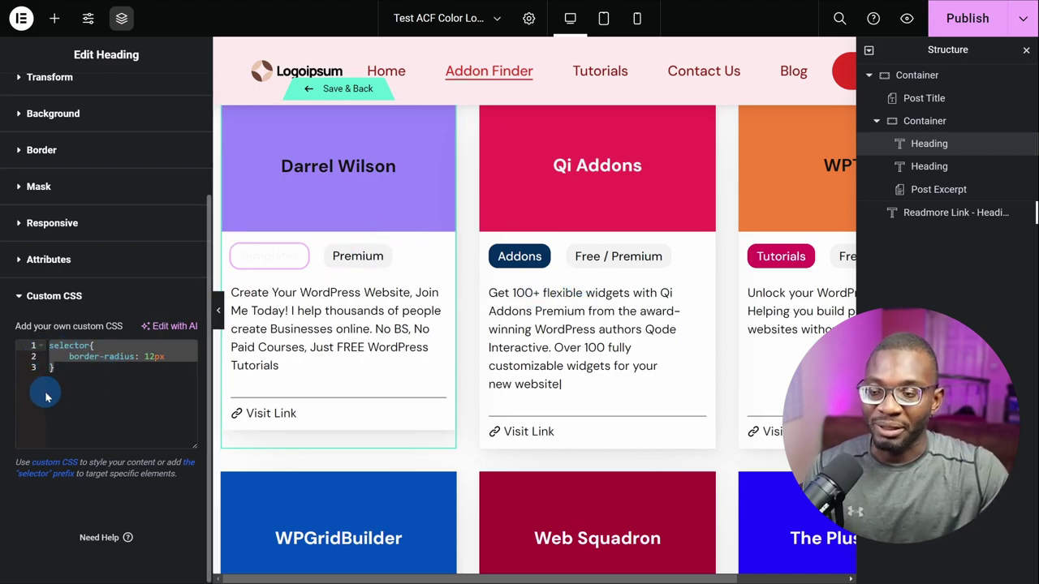
- Review the post terms heading's layout margin and padding settings and publish the loop template
scroll(44, 218, up, 5)
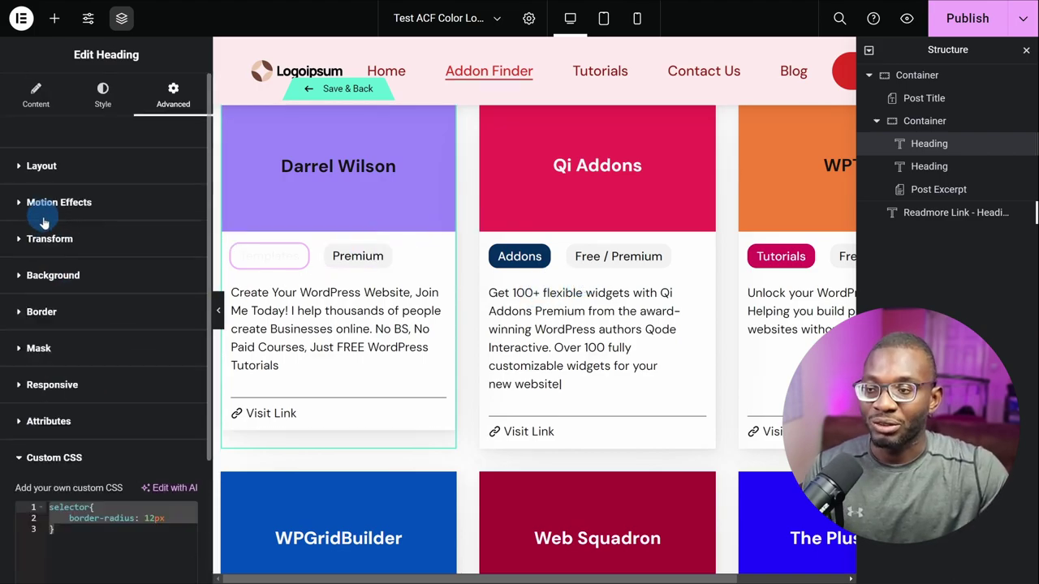
click(61, 165)
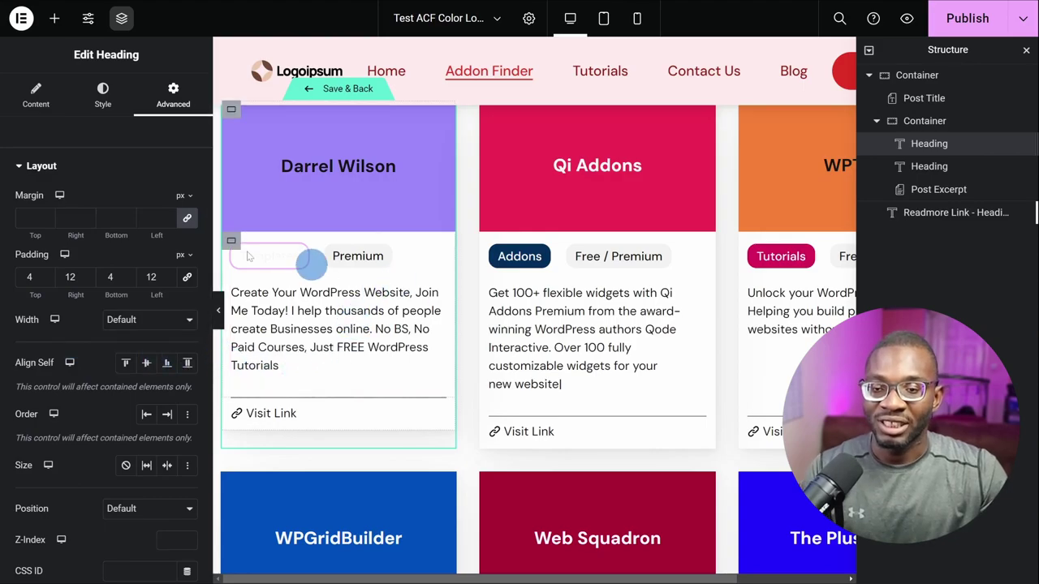
click(954, 16)
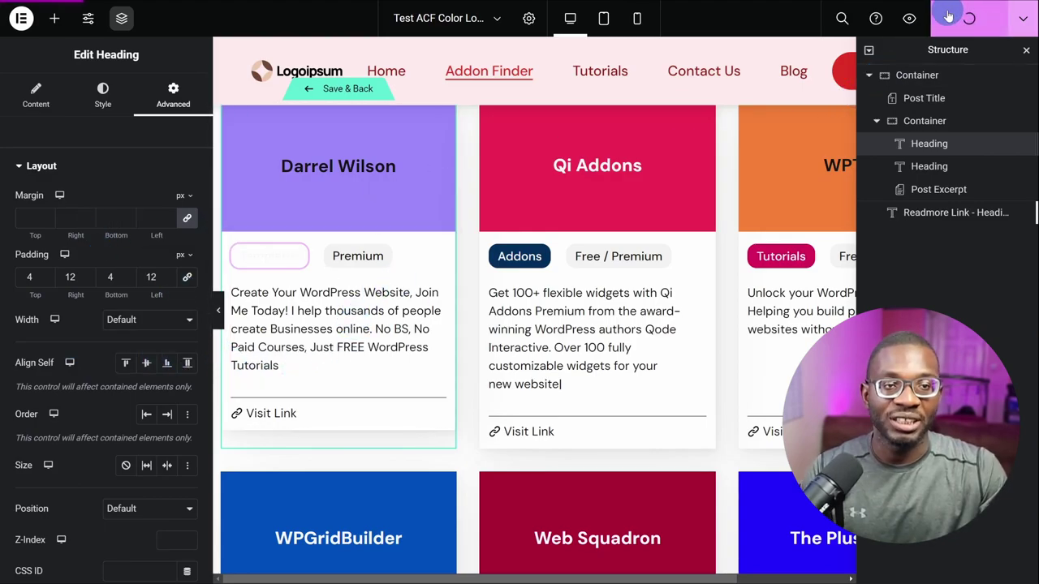
- Preview the page and check the resource type badges' colors and rounded corners across all the cards
click(909, 18)
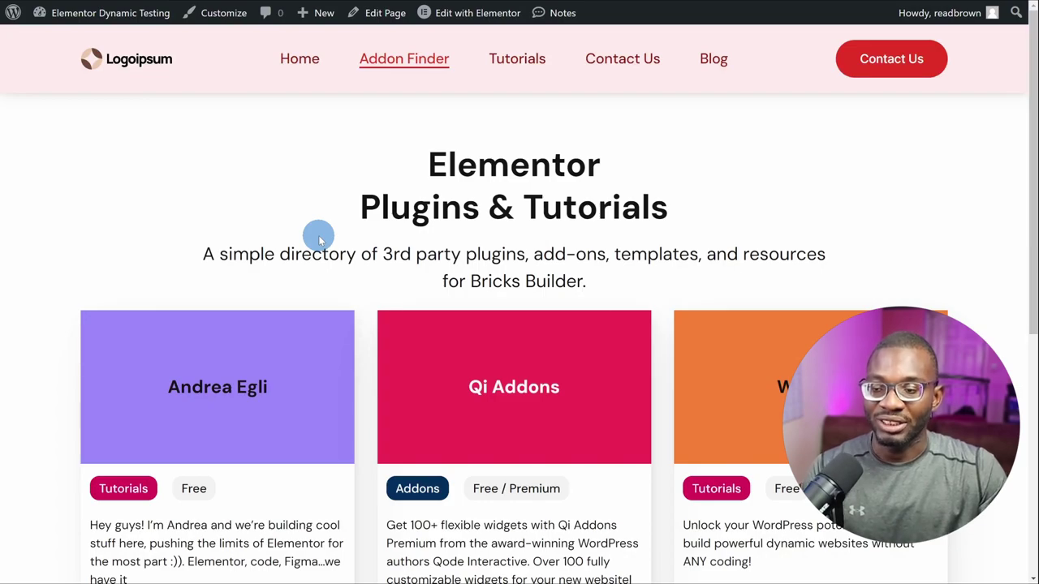
scroll(319, 240, down, 2)
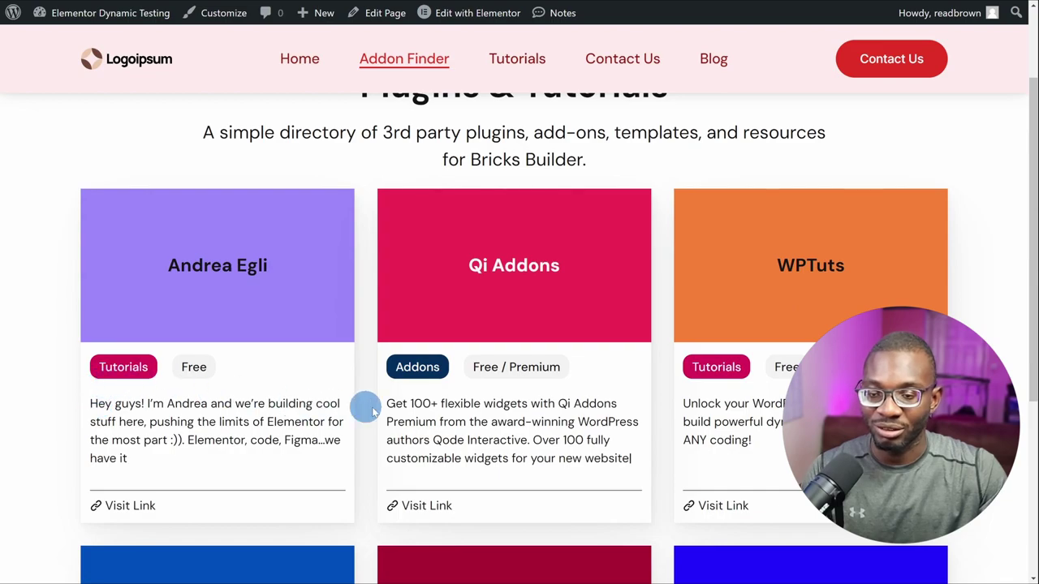
scroll(670, 409, down, 5)
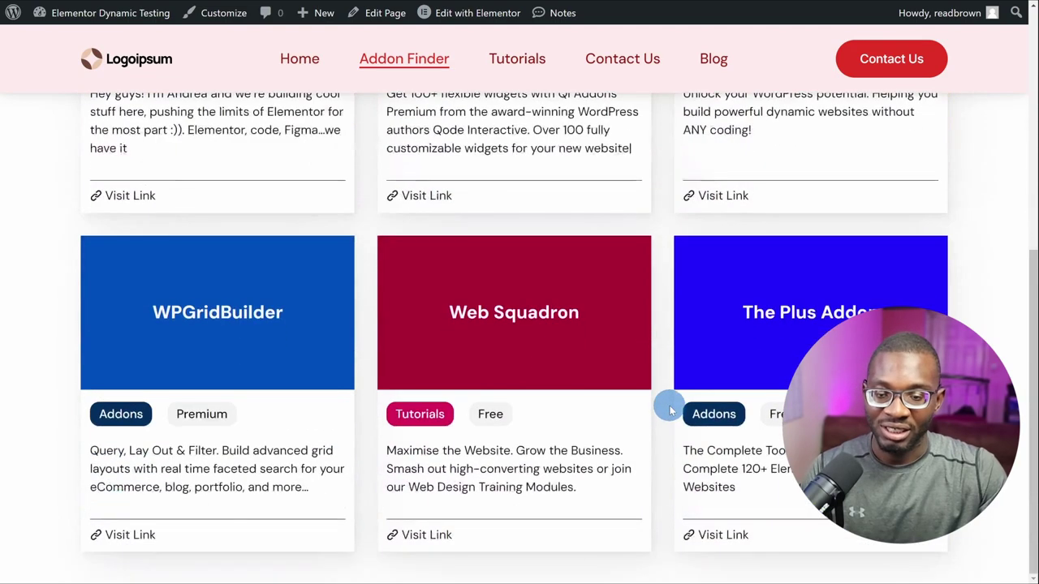
scroll(395, 301, up, 5)
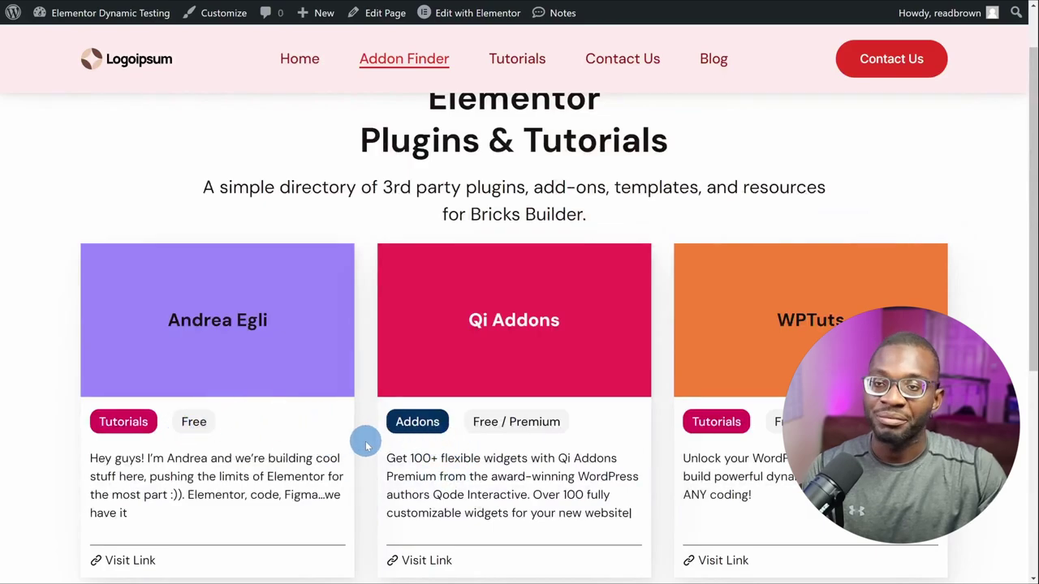
scroll(416, 455, up, 1)
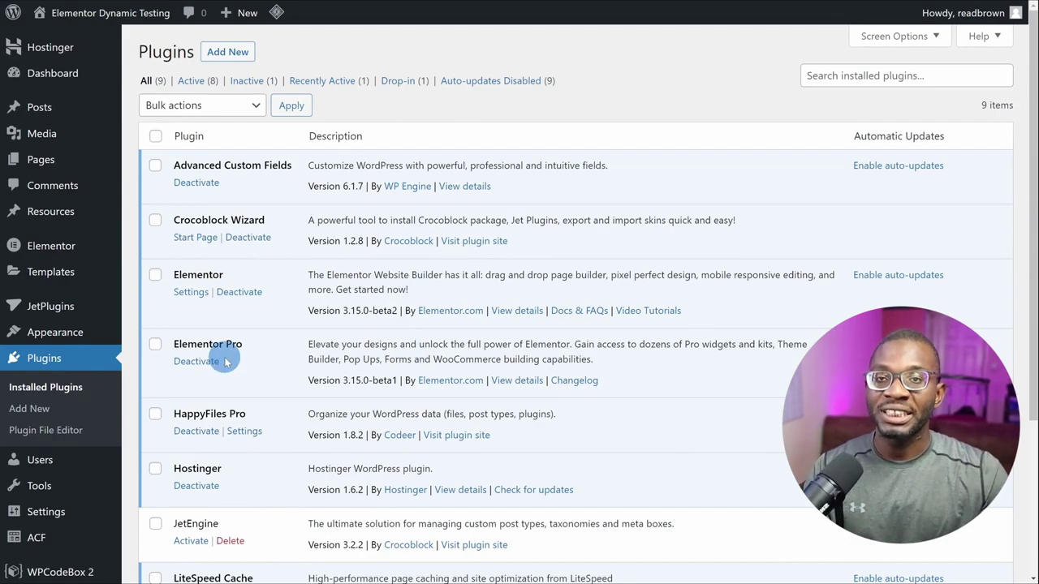
- Activate the JetEngine plugin from the site's list of installed plugins
scroll(226, 357, down, 3)
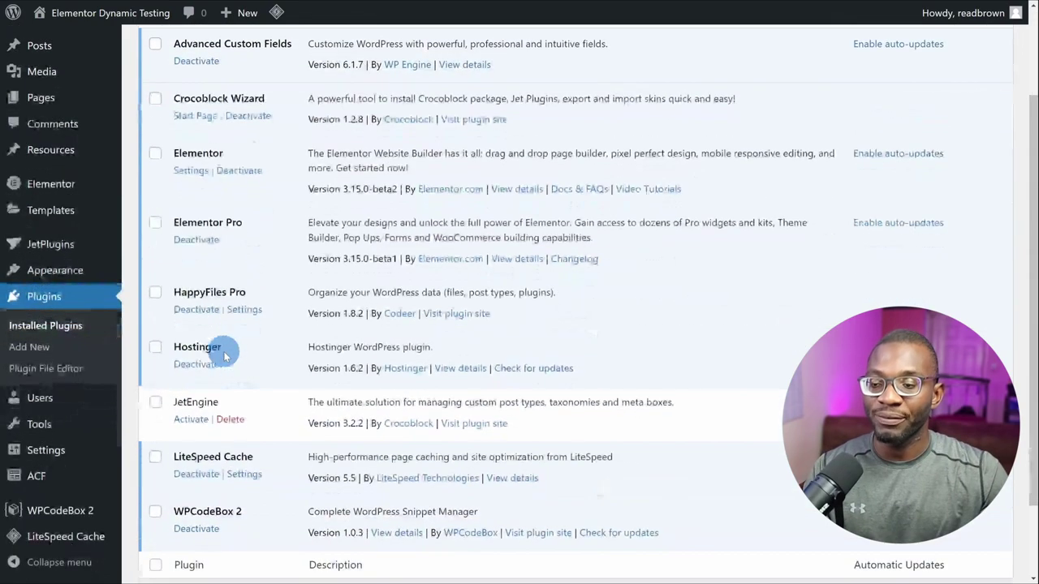
click(191, 420)
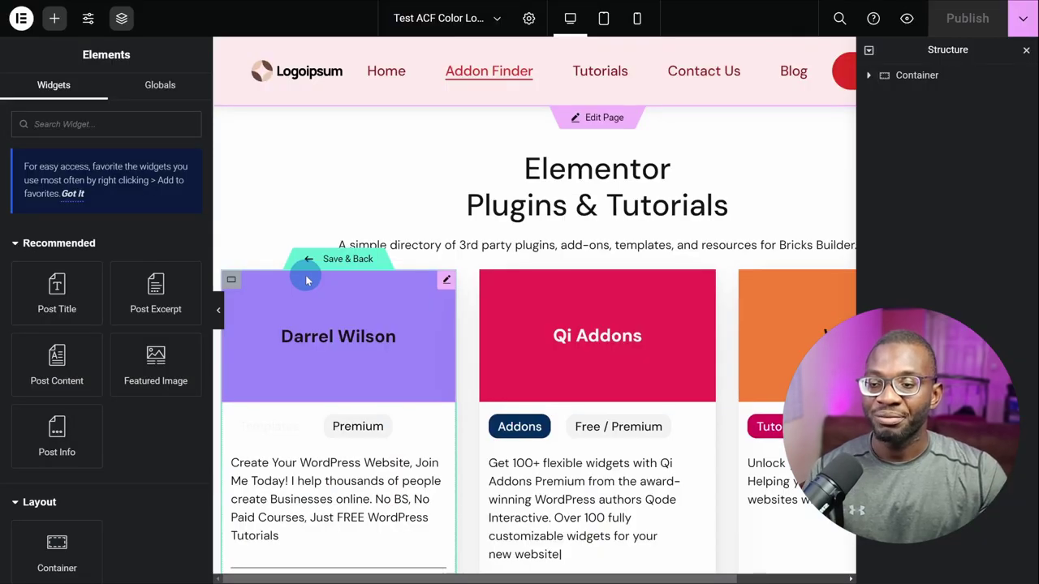
- Remove the Shortcode dynamic tag from the custom attributes of the first card's post terms heading
scroll(305, 280, down, 2)
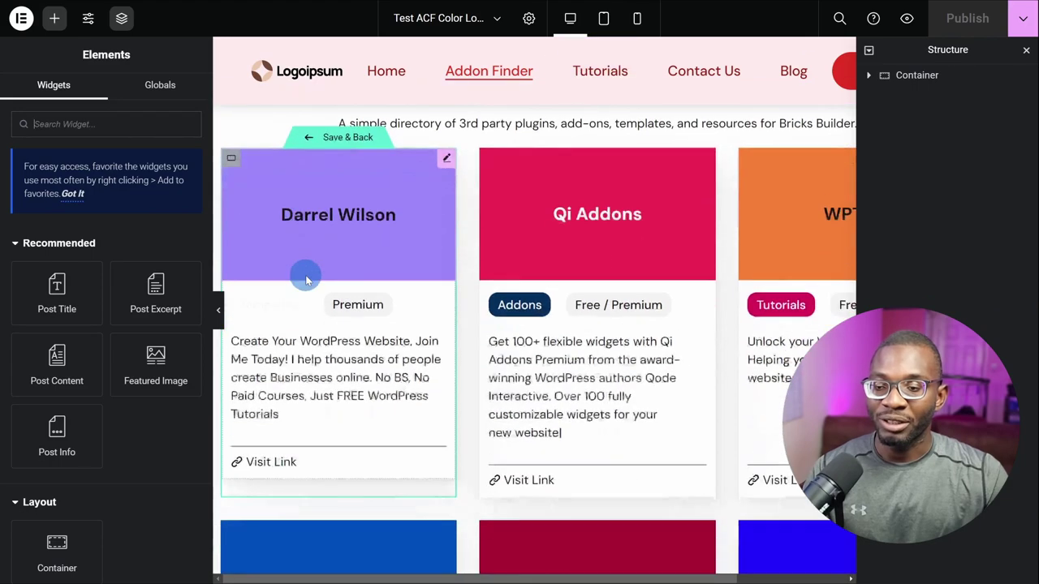
click(299, 303)
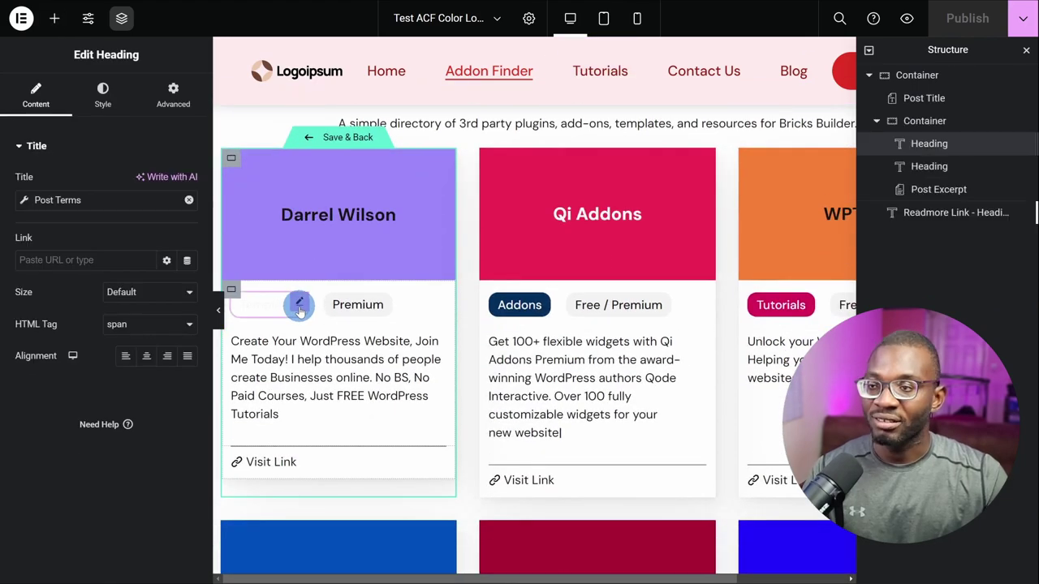
click(172, 93)
scroll(149, 287, down, 5)
click(58, 432)
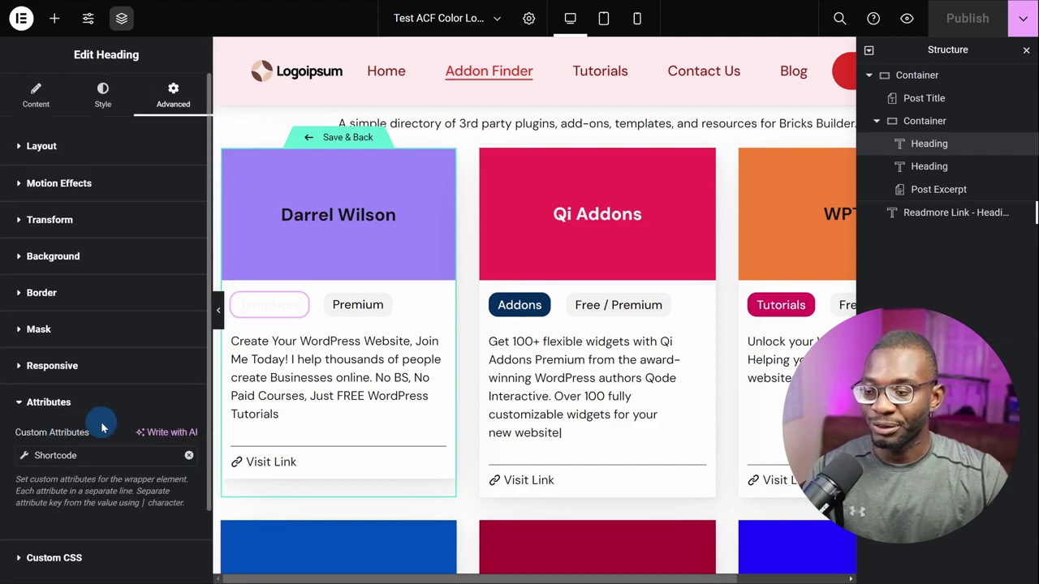
click(189, 455)
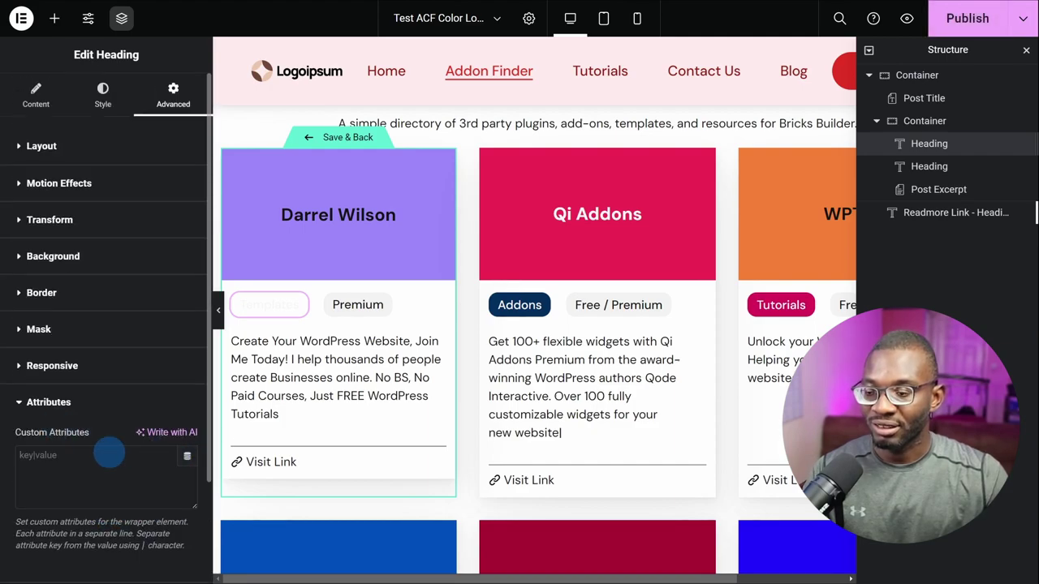
- Comment out the border-radius rule in the post terms heading's custom CSS
click(56, 414)
click(73, 438)
click(75, 512)
key(ctrl+a)
key(ctrl+slash)
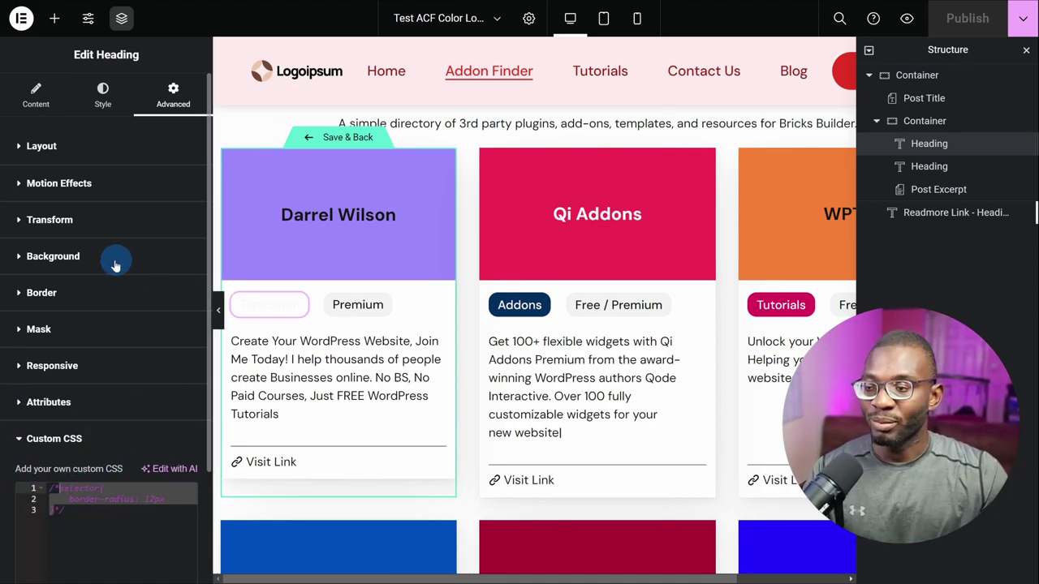
- Link the post terms heading's background color to JetEngine's Term Field dynamic tag
click(112, 256)
click(179, 353)
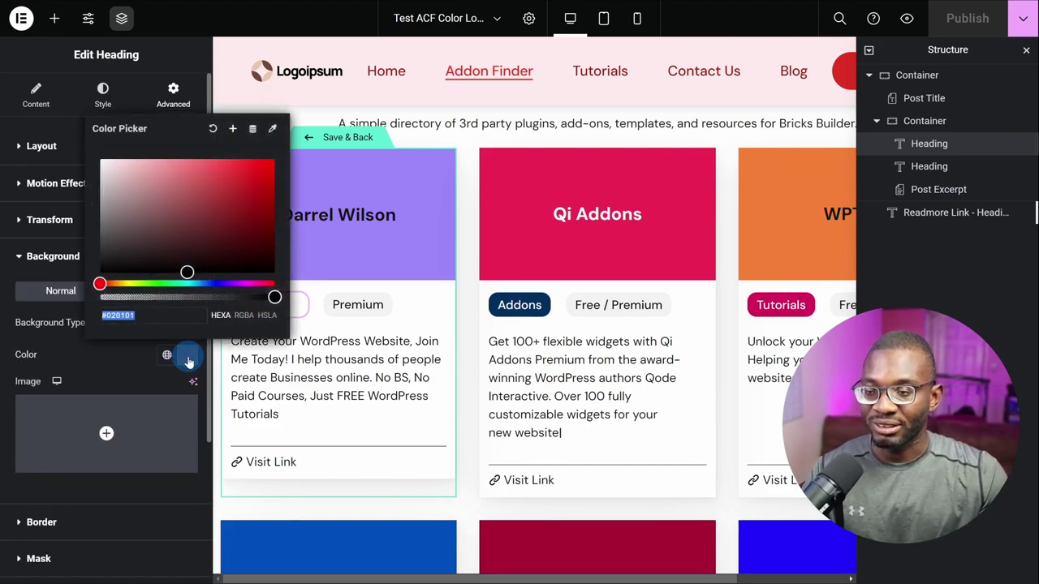
click(252, 129)
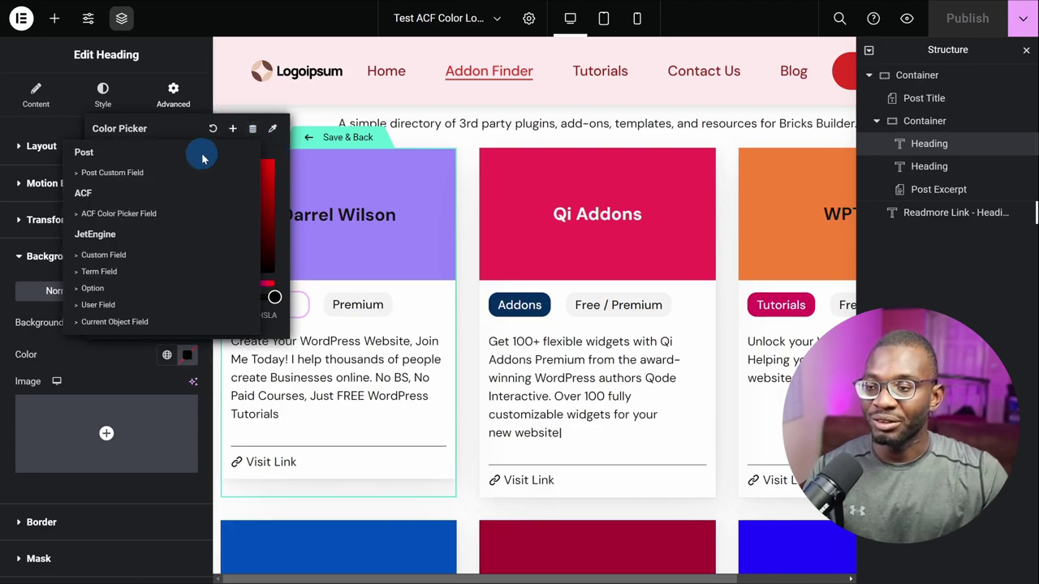
click(118, 309)
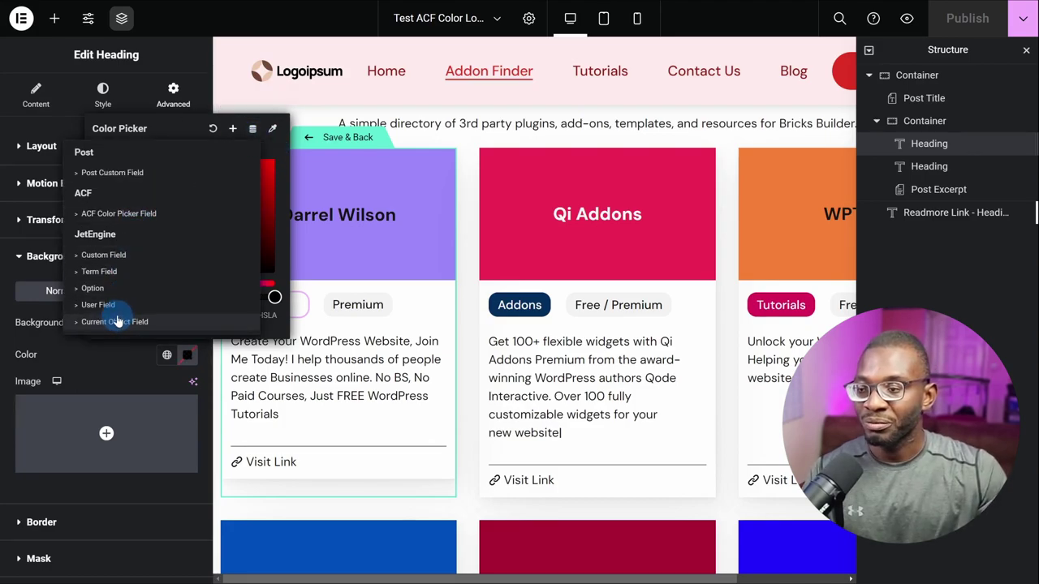
click(112, 274)
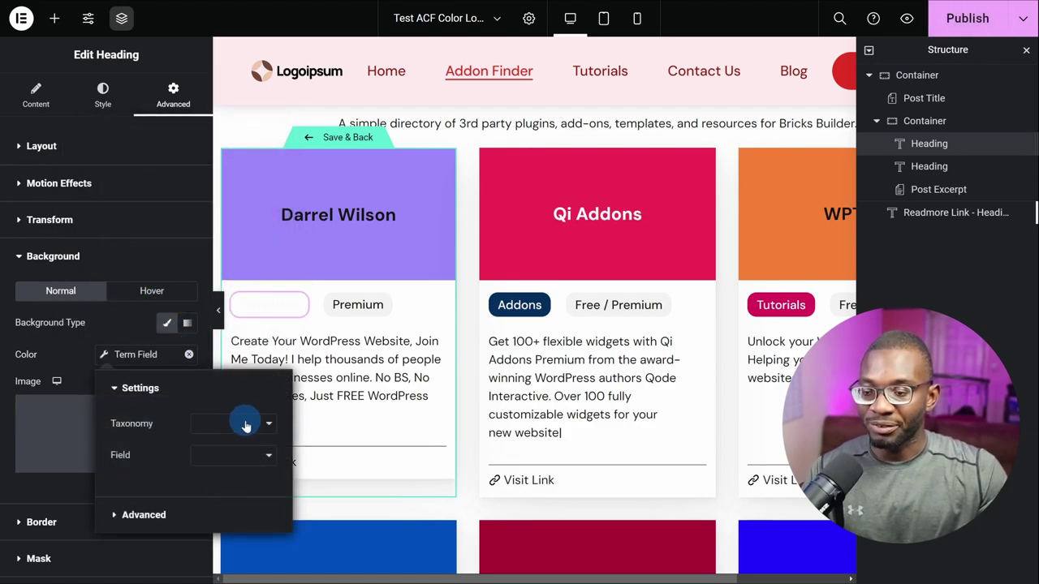
- Set the Term Field's taxonomy to Resource Types, its field to Meta field and the meta field to resource-type-color, and publish the template
click(246, 425)
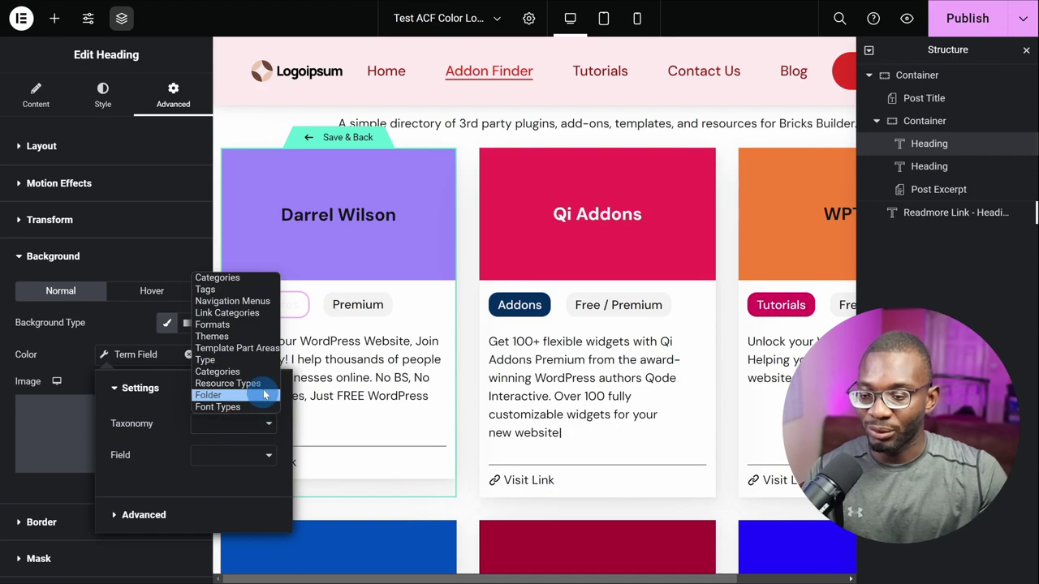
click(232, 383)
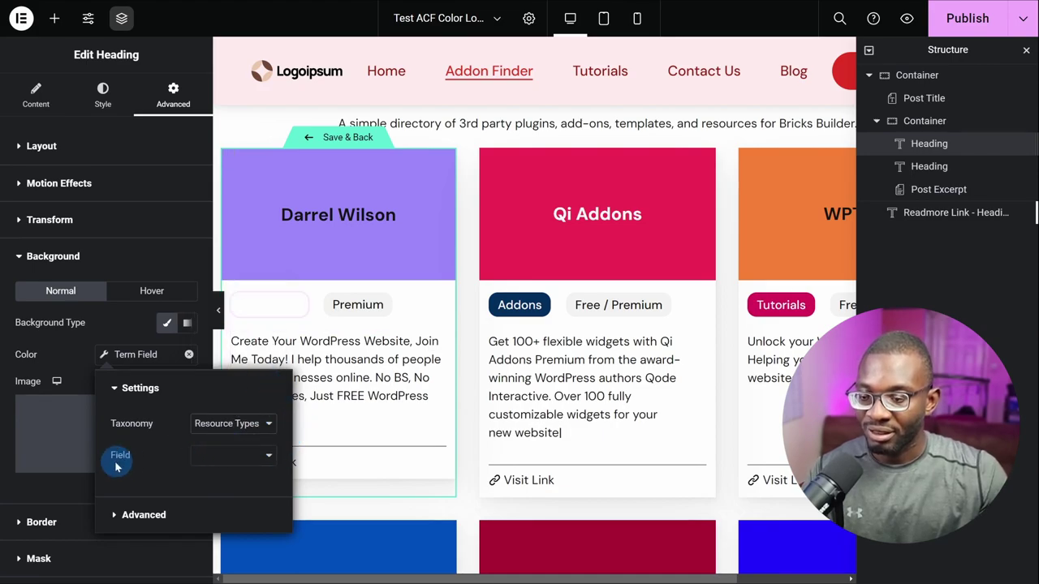
click(244, 456)
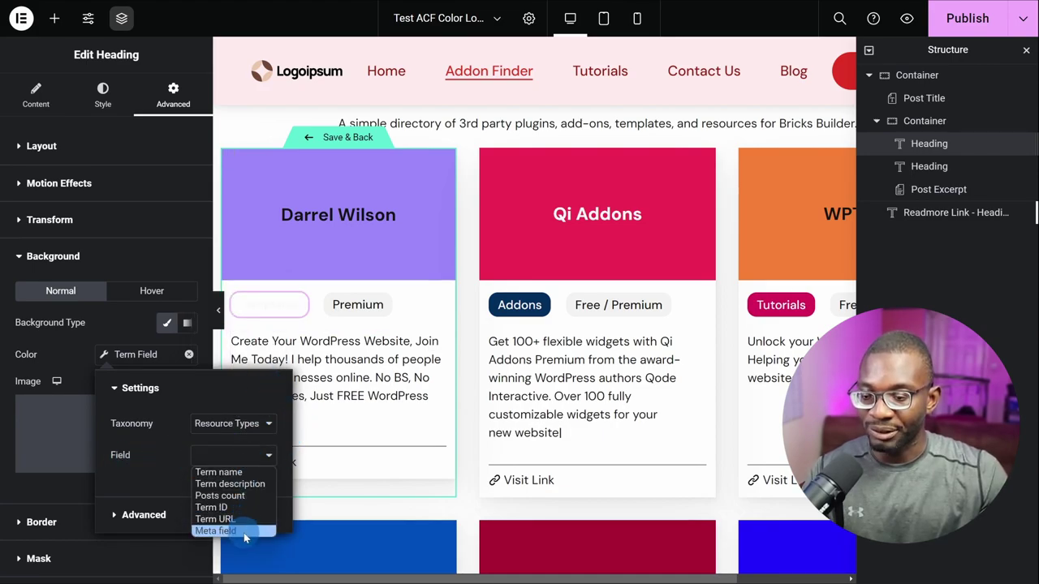
click(244, 531)
click(229, 486)
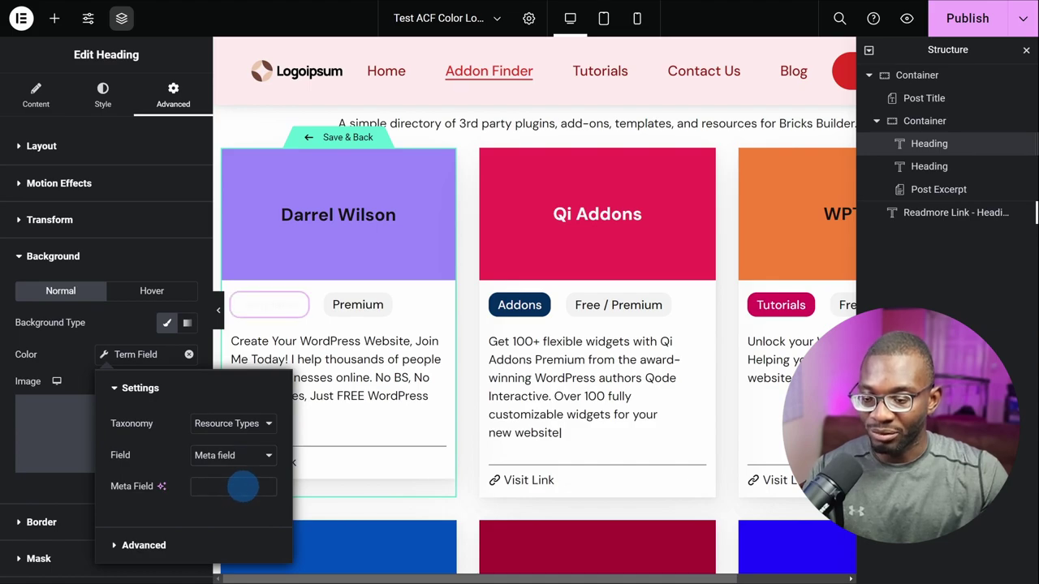
text(resou)
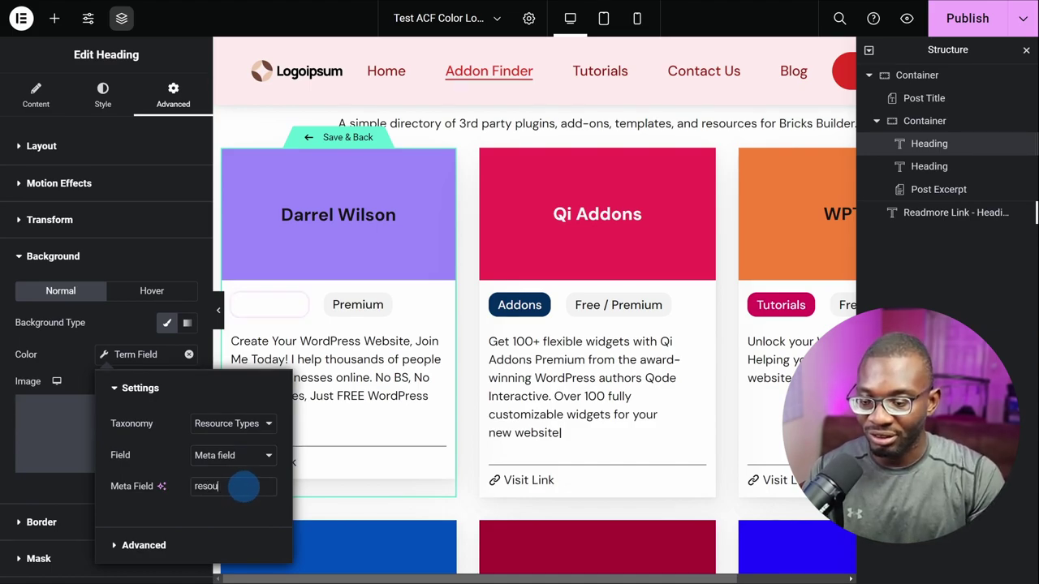
text(rce-type-color)
click(966, 16)
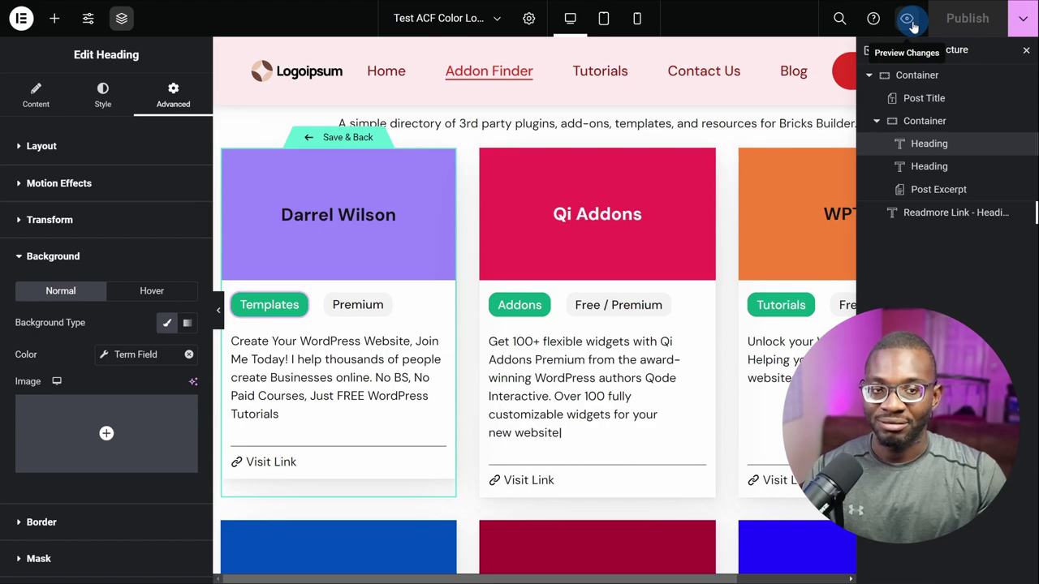
- Preview the page and compare the resource type badge colors on the cards using the JetEngine term field
click(907, 19)
scroll(423, 322, down, 3)
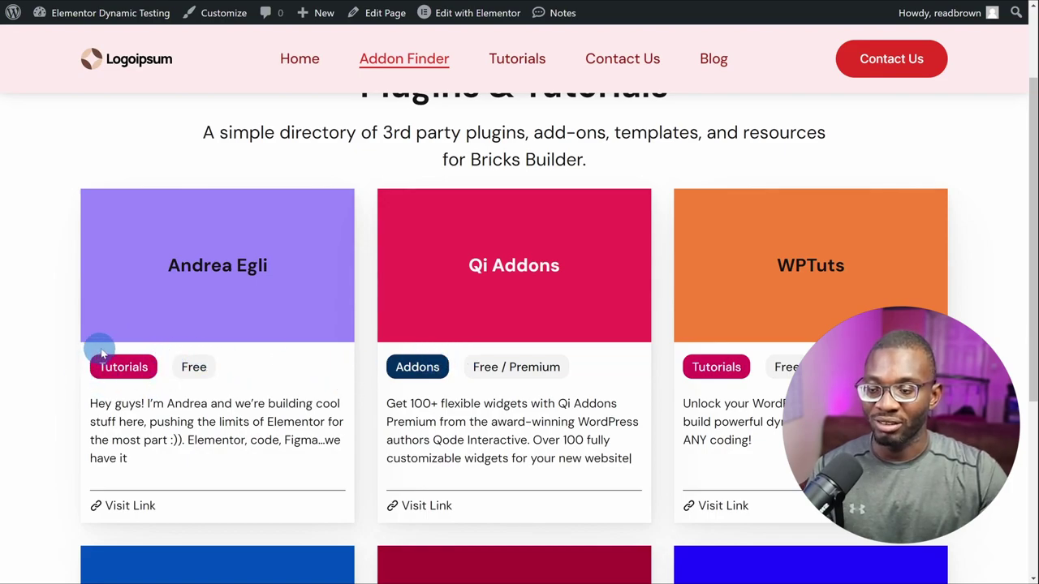
scroll(355, 369, down, 2)
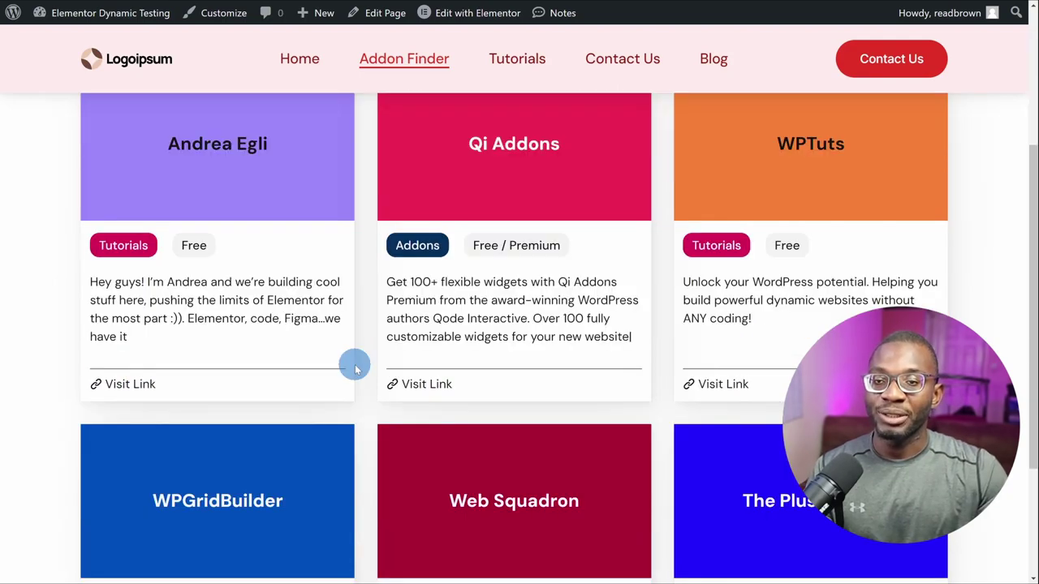
scroll(355, 369, up, 3)
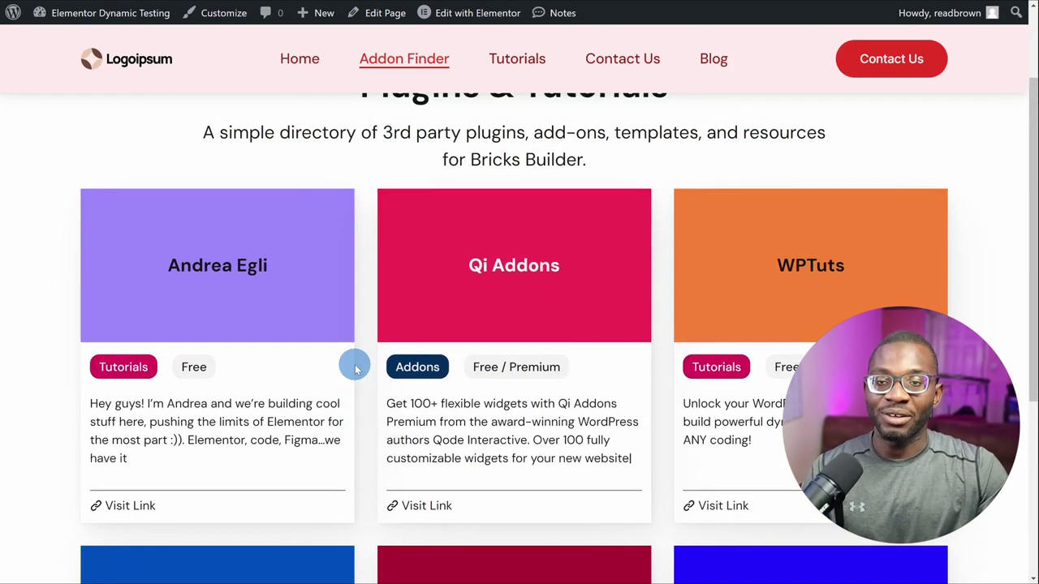
scroll(415, 351, down, 1)
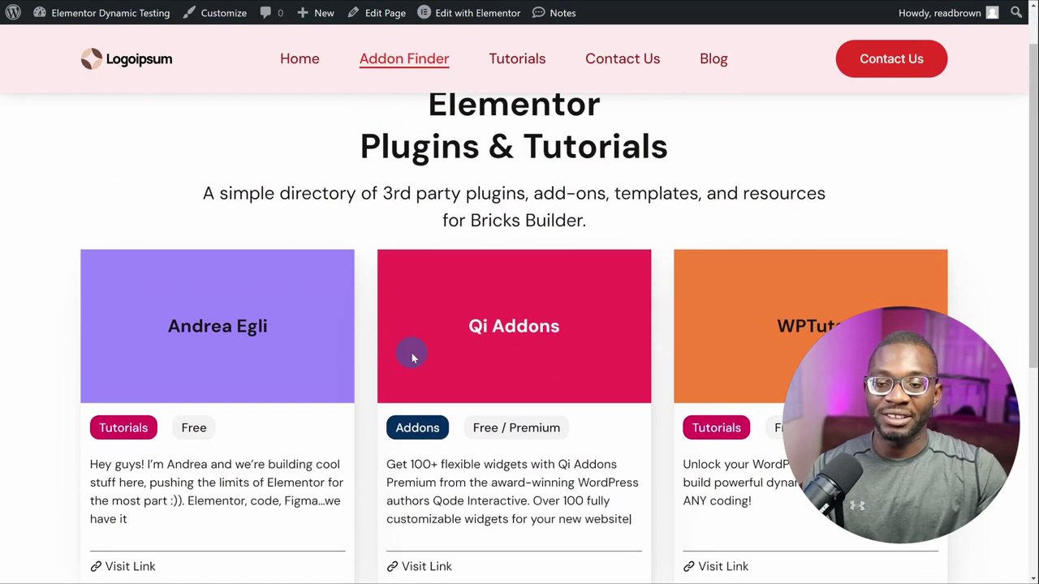